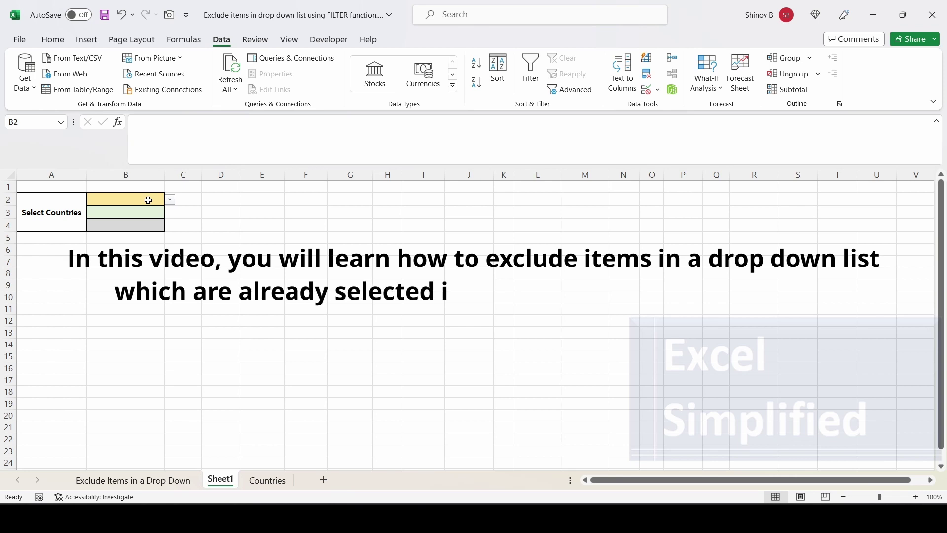
- Open each country list in Sheet1's B2:B4 and close it without choosing a country
{"action": "left_click_drag", "start_coordinate": [143, 199], "coordinate": [141, 217]}
{"action": "left_click", "coordinate": [139, 202]}
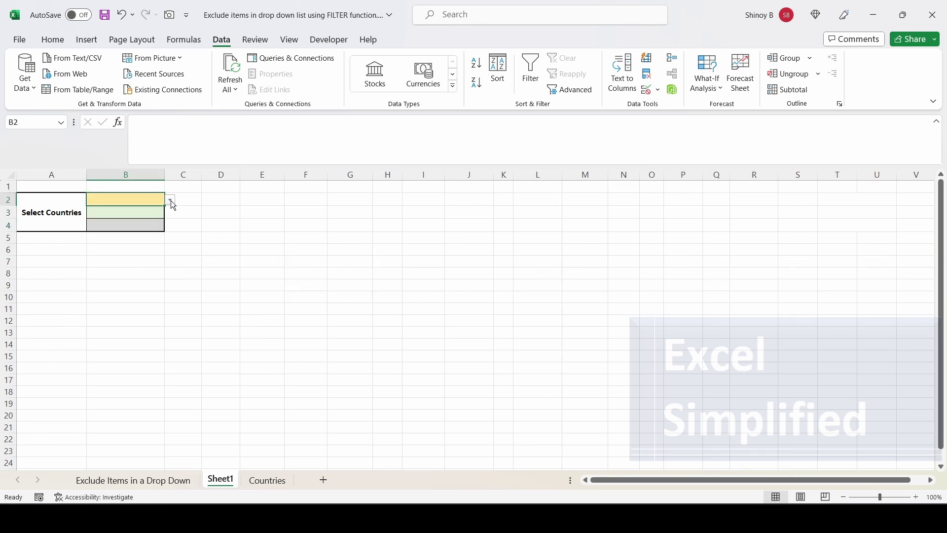
{"action": "left_click", "coordinate": [170, 200]}
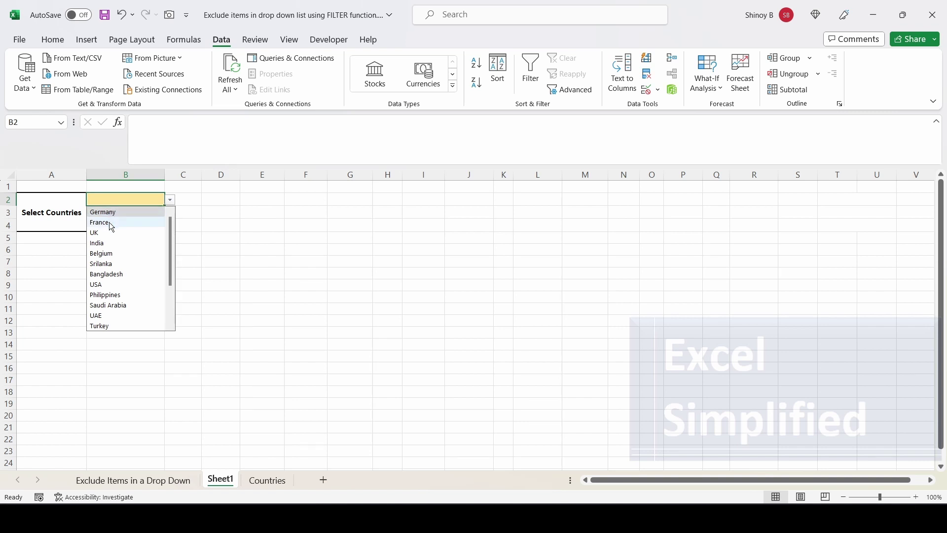
{"action": "key", "text": "Escape"}
{"action": "left_click", "coordinate": [156, 219]}
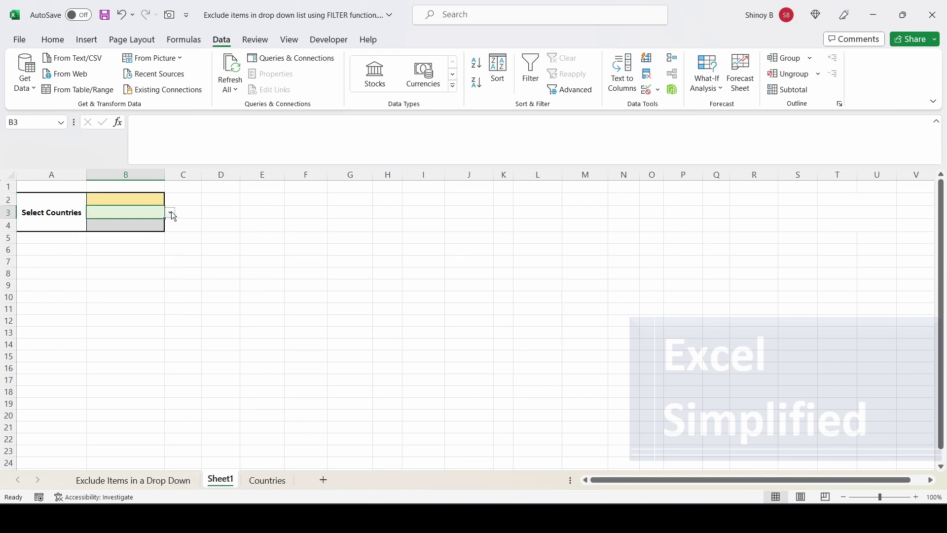
{"action": "left_click", "coordinate": [171, 212]}
{"action": "key", "text": "Escape"}
{"action": "left_click", "coordinate": [159, 226]}
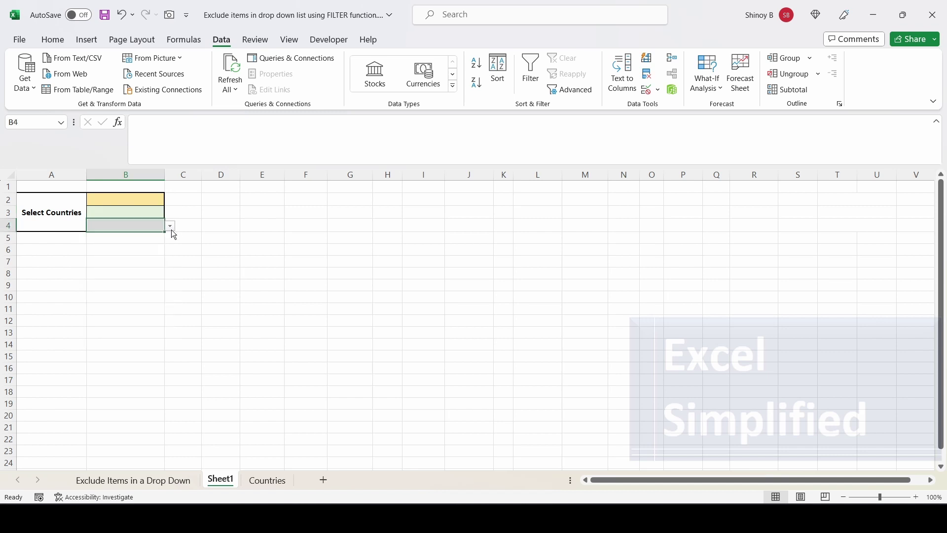
{"action": "left_click", "coordinate": [170, 227]}
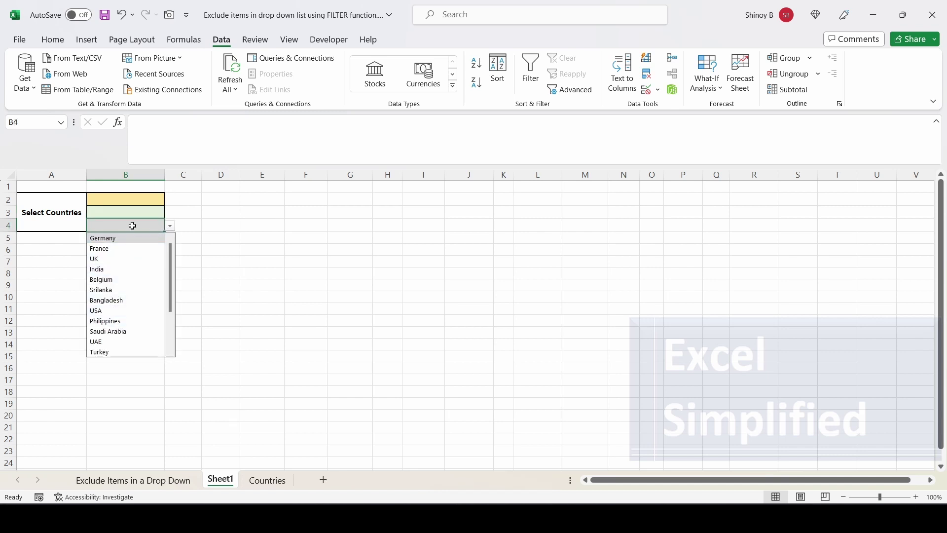
{"action": "key", "text": "Escape"}
- Review the Countries sheet list from Germany down to Saudi Arabia, then return to Sheet1
{"action": "left_click", "coordinate": [253, 479]}
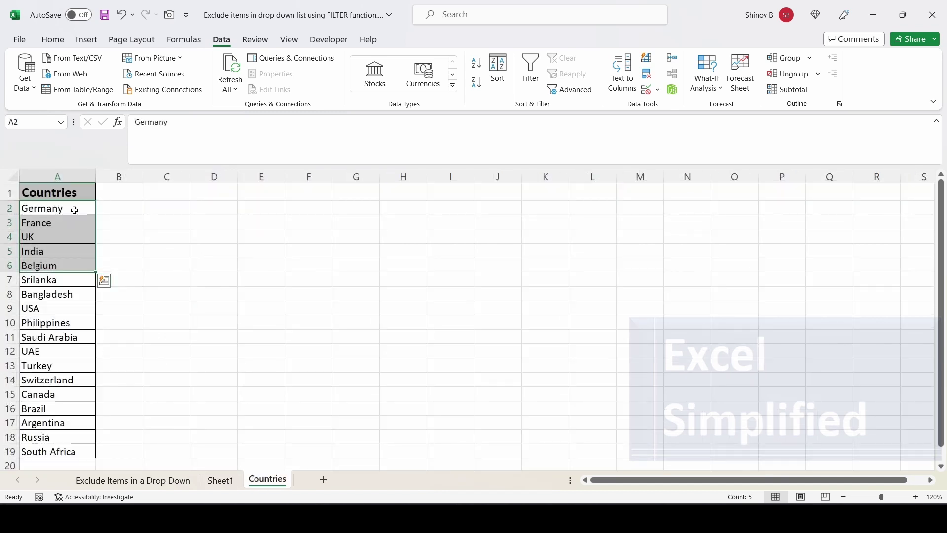
{"action": "left_click_drag", "start_coordinate": [61, 208], "coordinate": [101, 348]}
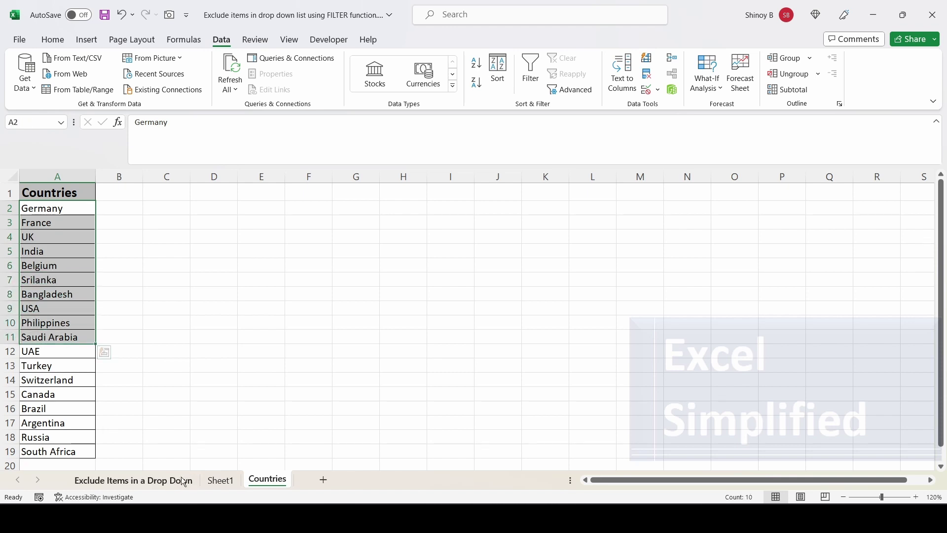
{"action": "left_click", "coordinate": [221, 480]}
{"action": "left_click", "coordinate": [156, 197]}
- Choose Germany in B2 and confirm the B3 and B4 lists no longer offer it
{"action": "key", "text": "alt+Down"}
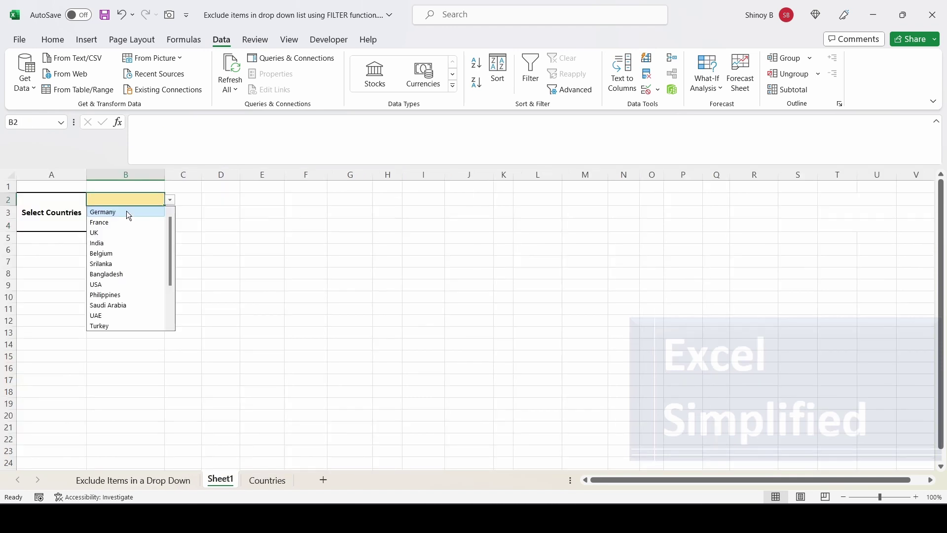
{"action": "left_click", "coordinate": [126, 211]}
{"action": "left_click", "coordinate": [126, 212]}
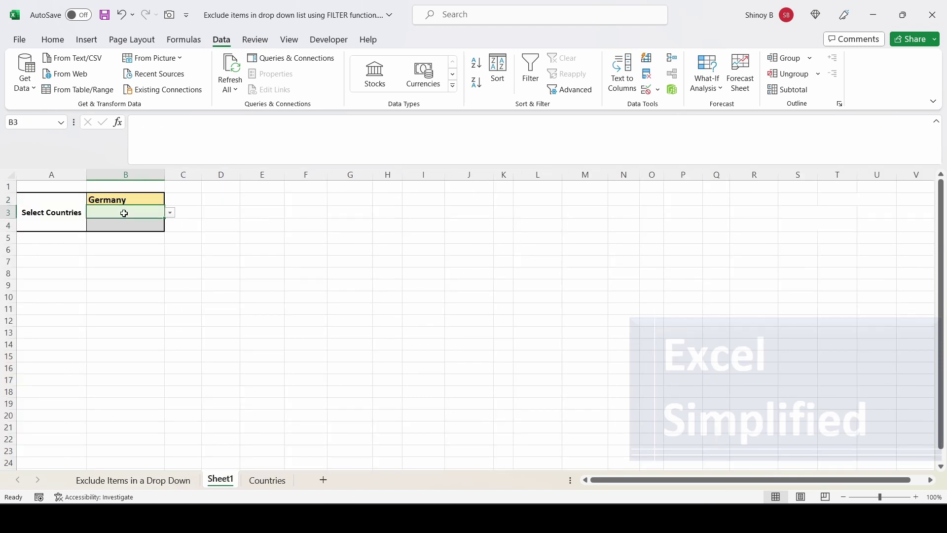
{"action": "left_click", "coordinate": [170, 213]}
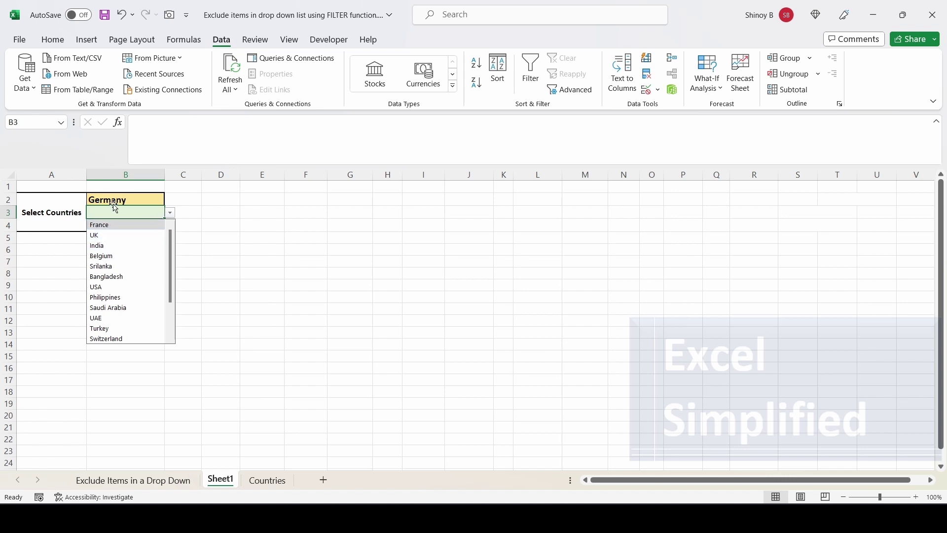
{"action": "left_click", "coordinate": [123, 217]}
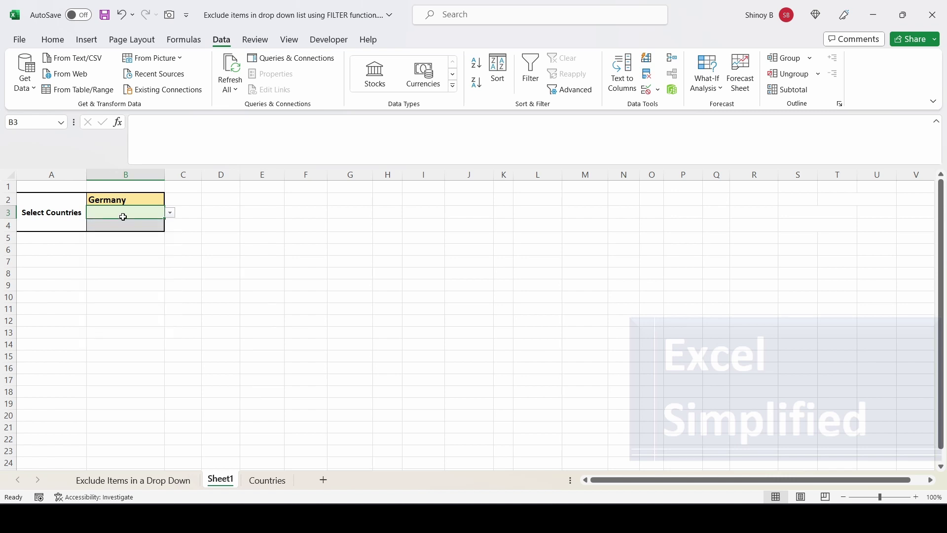
{"action": "left_click", "coordinate": [128, 227]}
{"action": "left_click", "coordinate": [169, 225]}
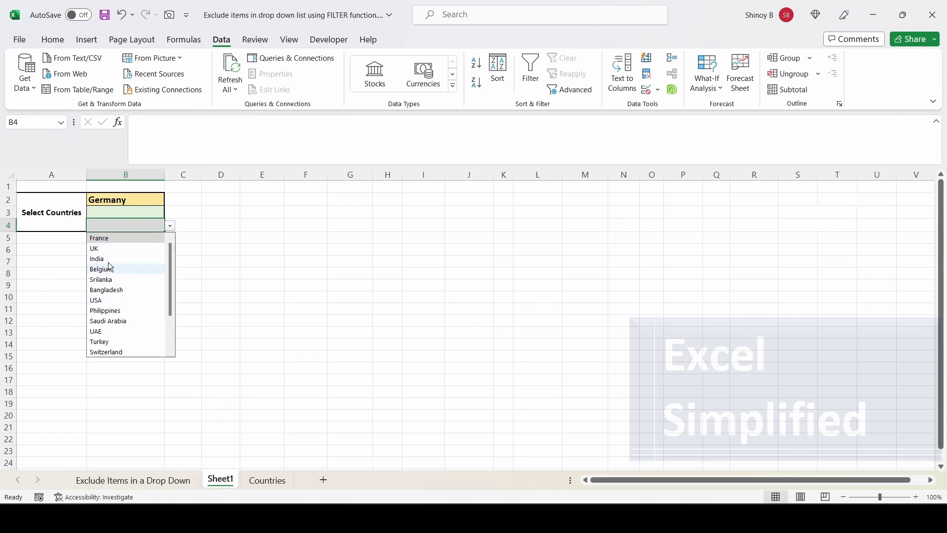
{"action": "left_click", "coordinate": [126, 215]}
- Pick France in B3 and UK in B4, then go to the Exclude Items sheet
{"action": "left_click", "coordinate": [170, 216]}
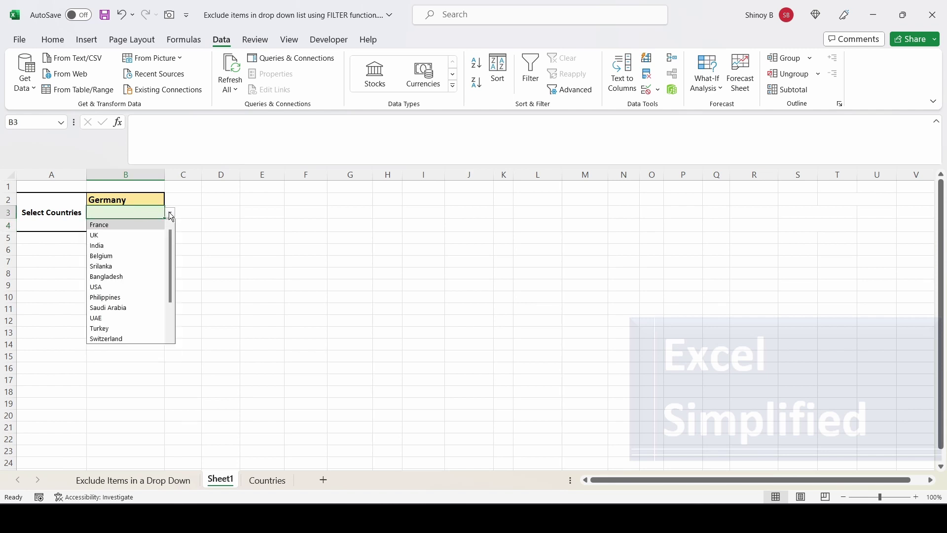
{"action": "left_click", "coordinate": [131, 227]}
{"action": "left_click", "coordinate": [131, 227]}
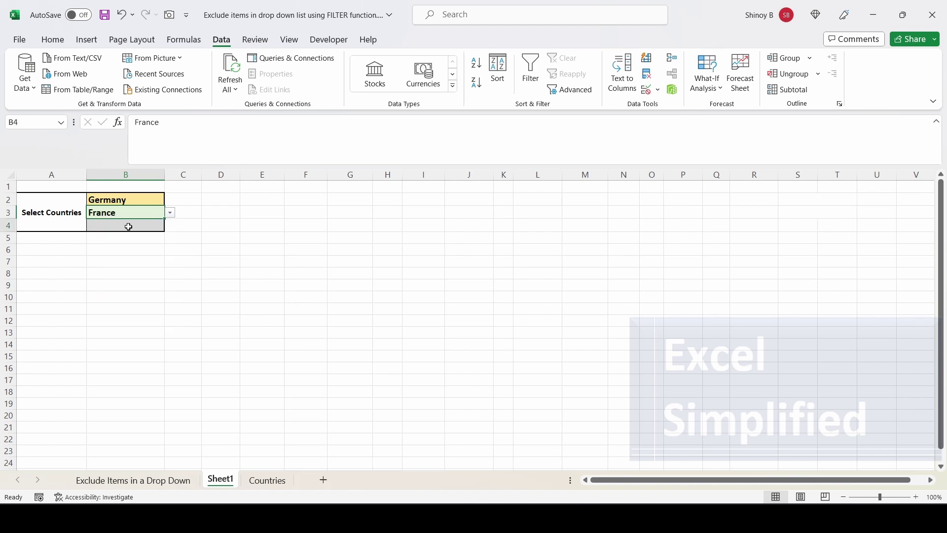
{"action": "left_click", "coordinate": [171, 226]}
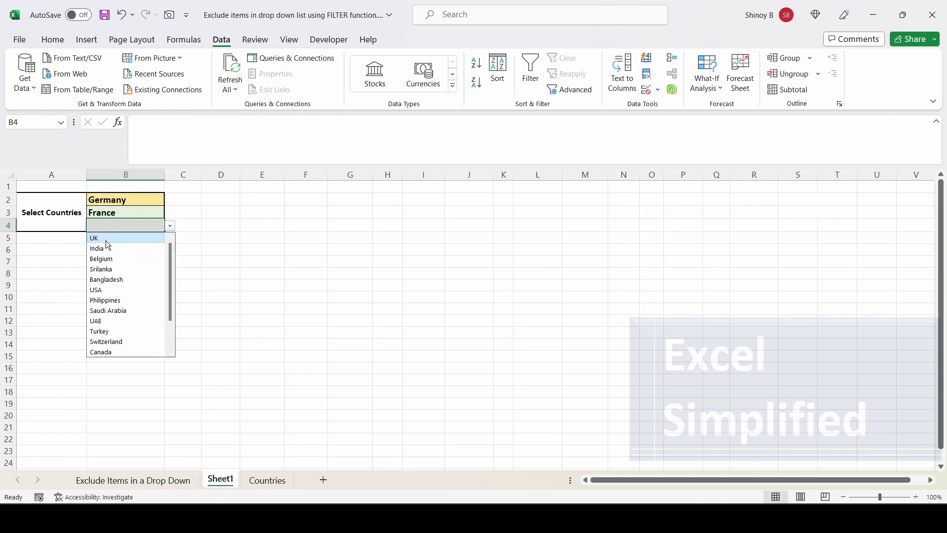
{"action": "left_click", "coordinate": [106, 241]}
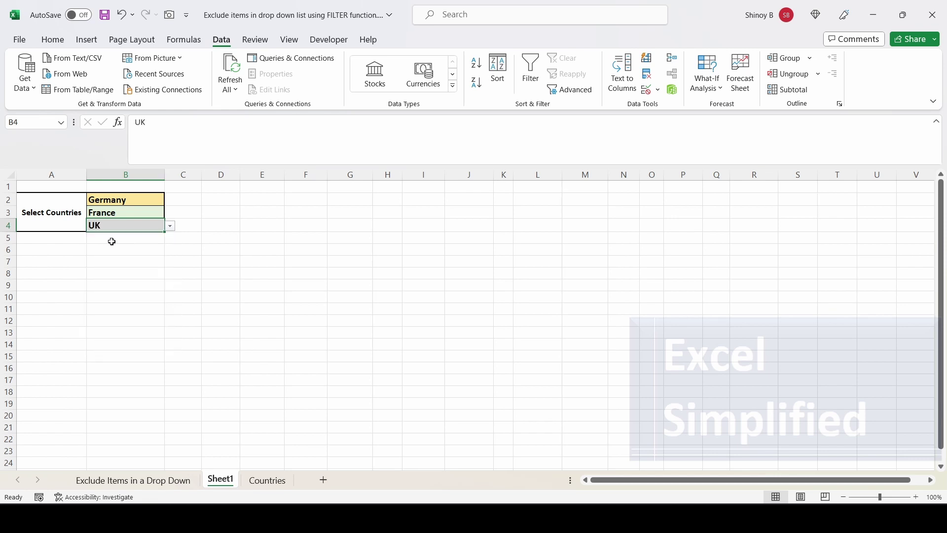
{"action": "key", "text": "ctrl+Page_Up"}
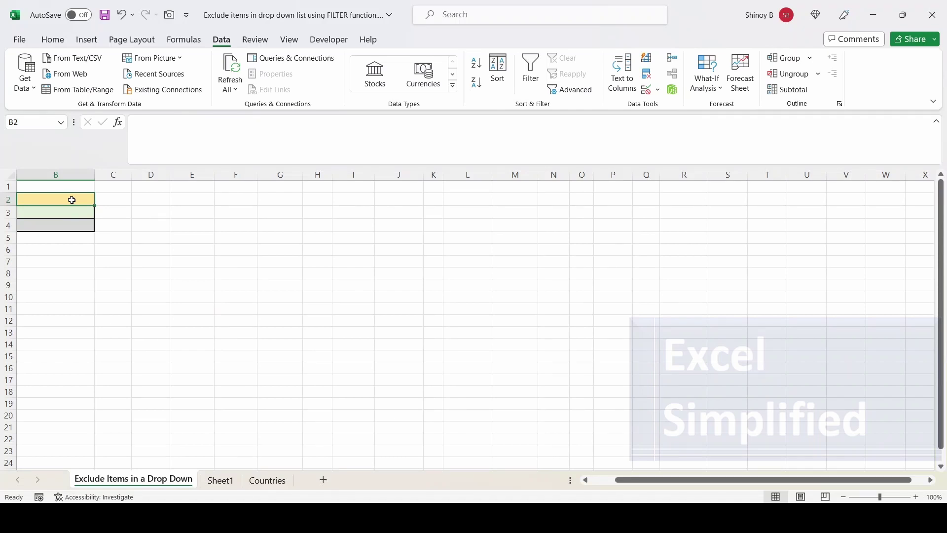
{"action": "left_click", "coordinate": [191, 39]}
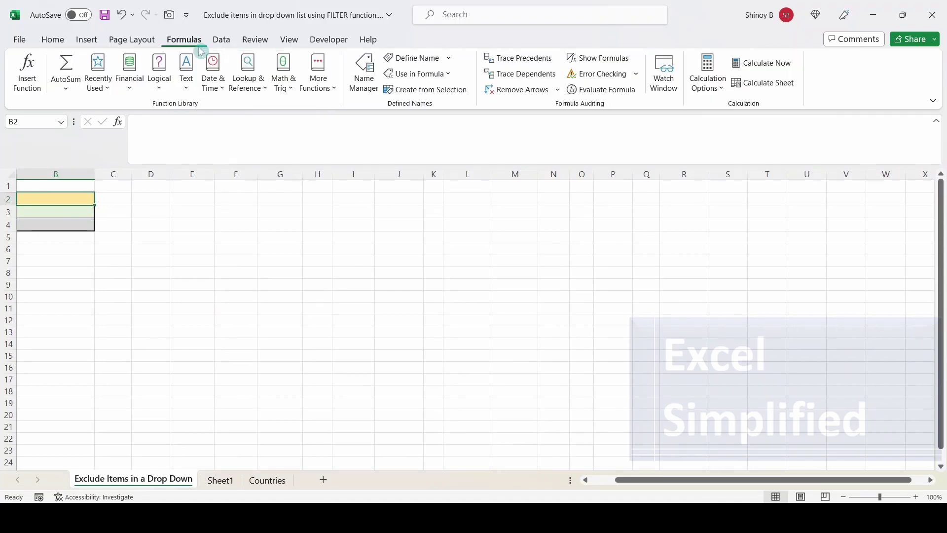
{"action": "left_click", "coordinate": [364, 71]}
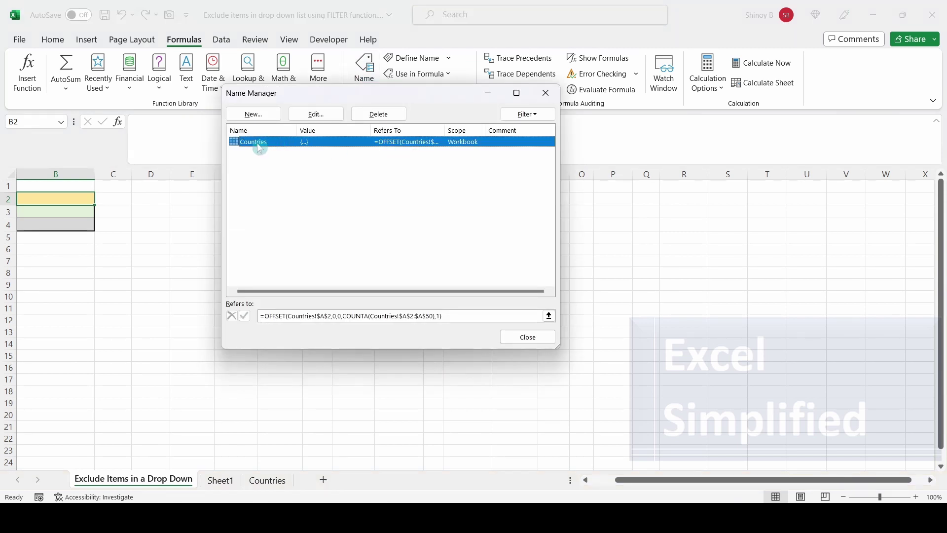
{"action": "left_click", "coordinate": [548, 316]}
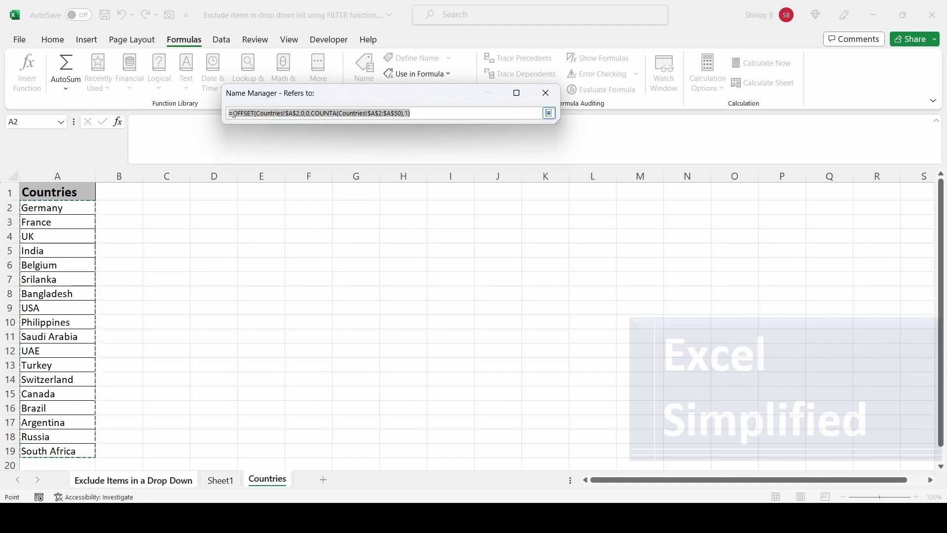
{"action": "double_click", "coordinate": [253, 114]}
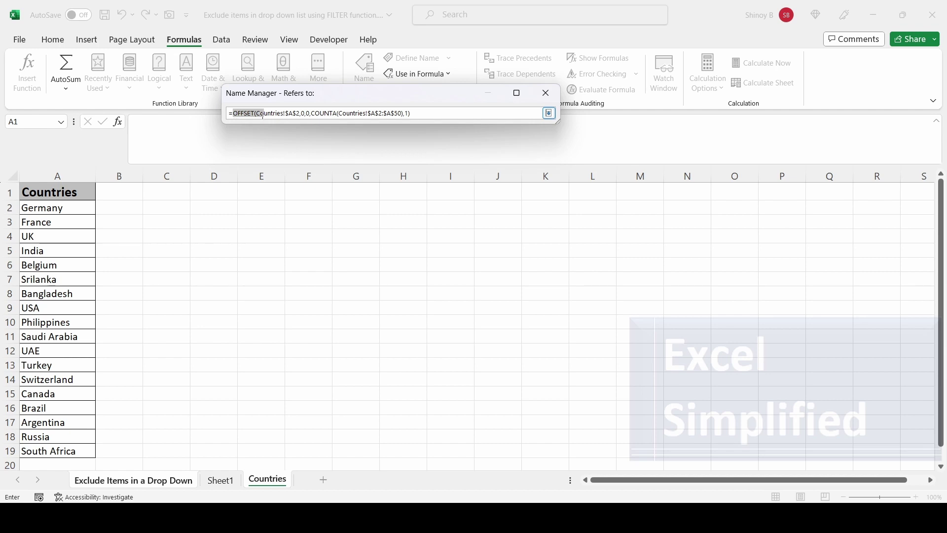
{"action": "left_click", "coordinate": [554, 113]}
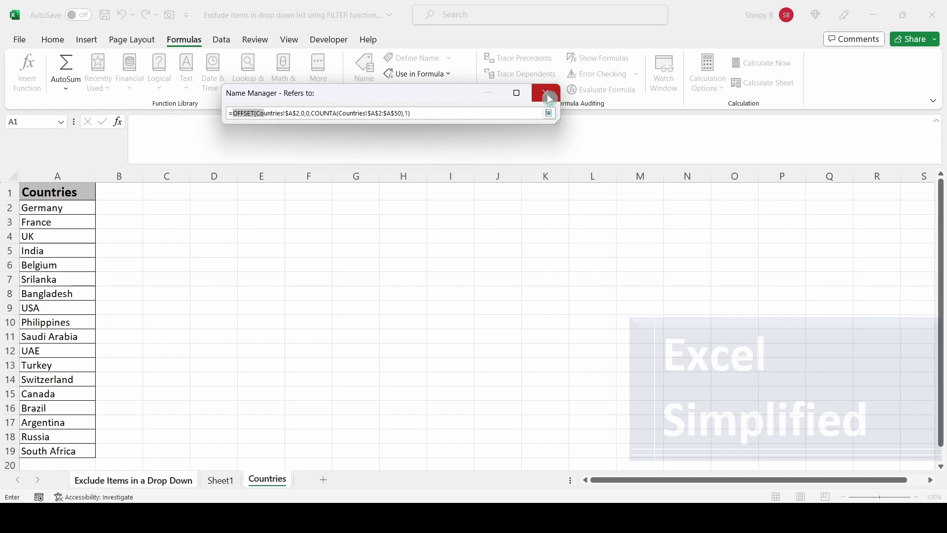
{"action": "left_click", "coordinate": [548, 98]}
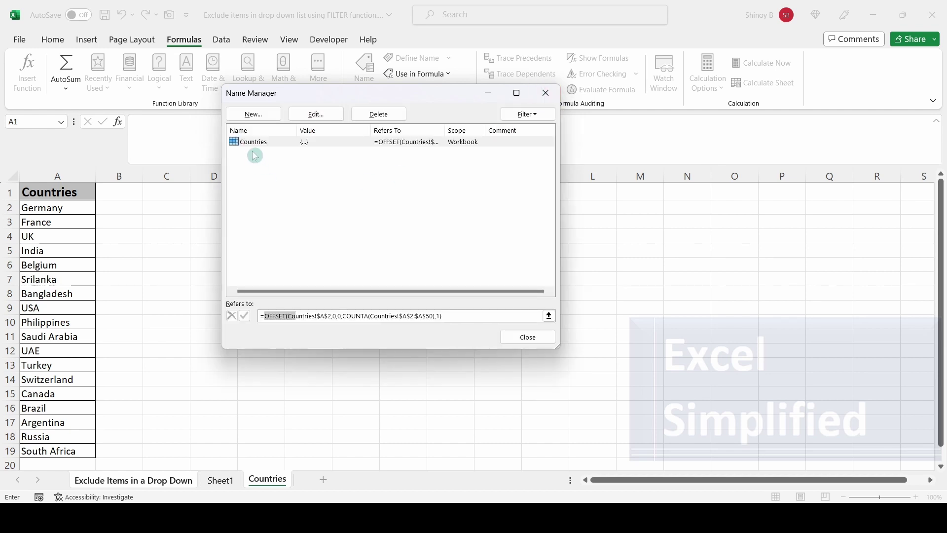
{"action": "left_click", "coordinate": [528, 337]}
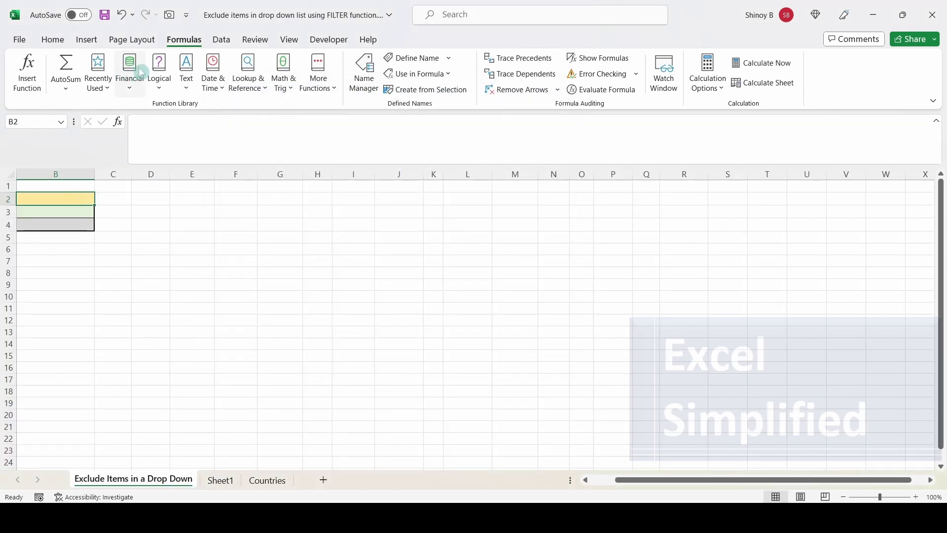
- Give B2 a List data validation with source =Countries
{"action": "left_click", "coordinate": [222, 41]}
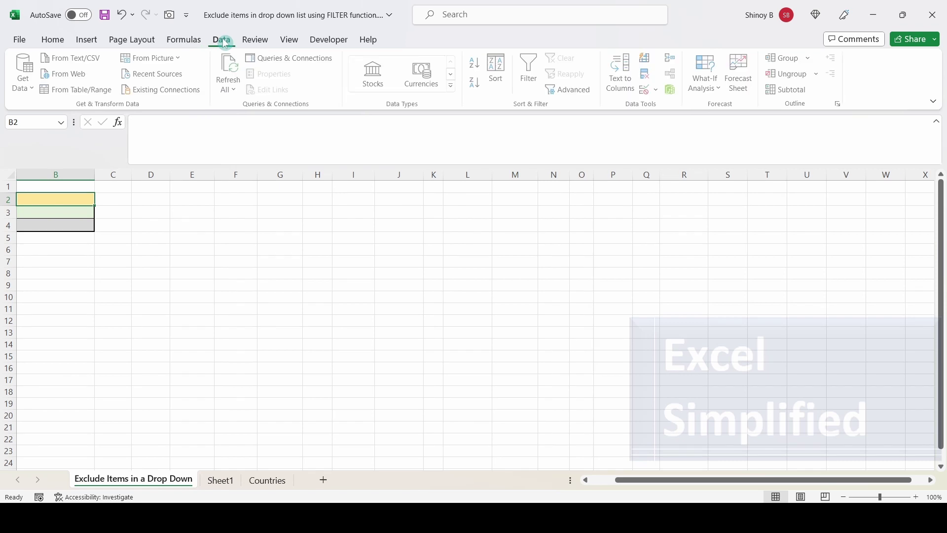
{"action": "left_click", "coordinate": [660, 92]}
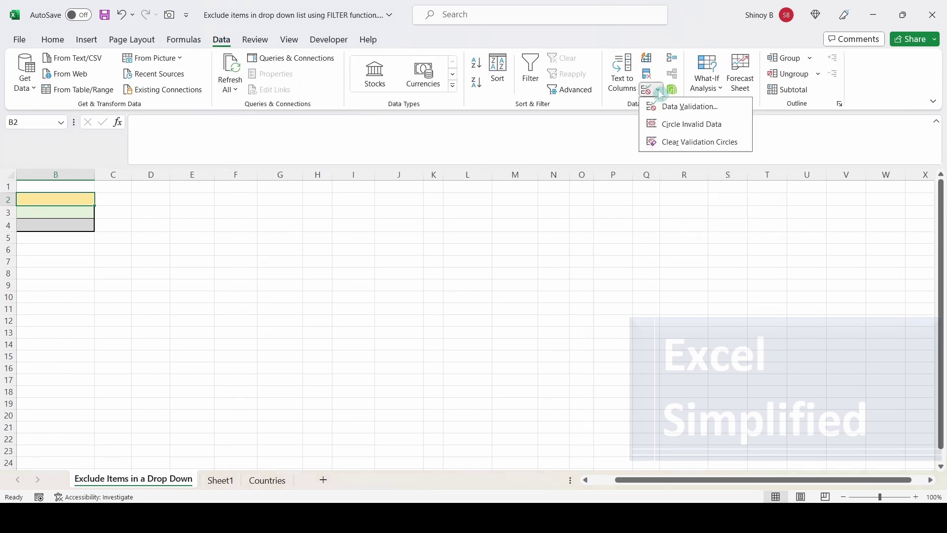
{"action": "left_click", "coordinate": [672, 106]}
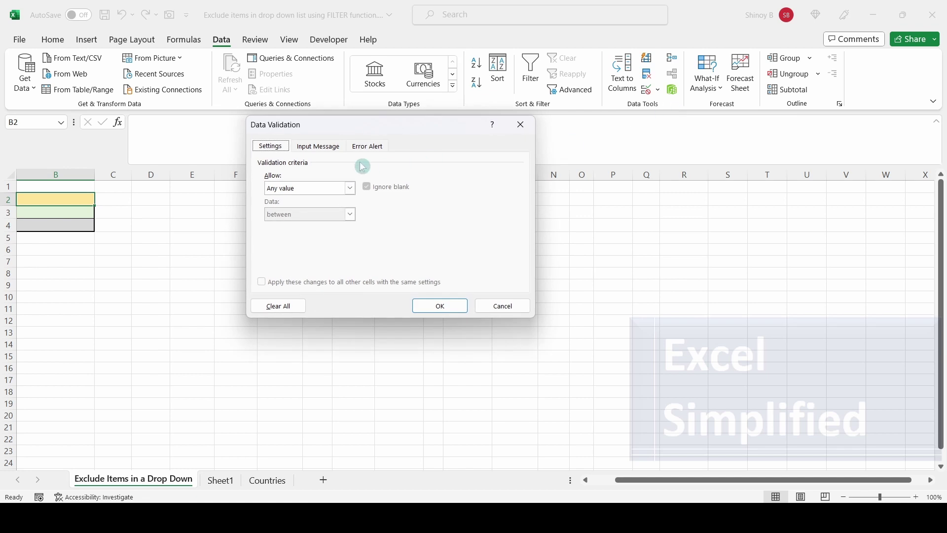
{"action": "left_click", "coordinate": [309, 190]}
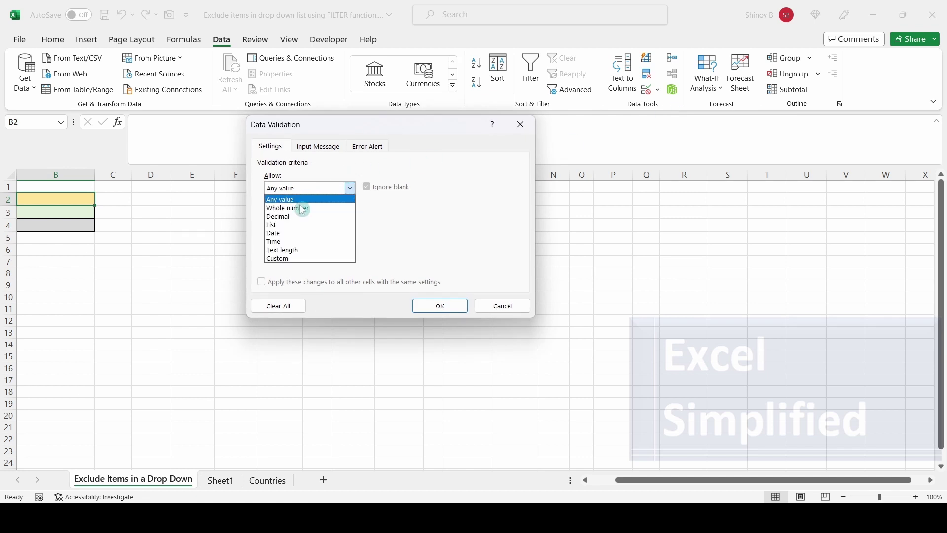
{"action": "left_click", "coordinate": [279, 226]}
{"action": "left_click", "coordinate": [293, 240]}
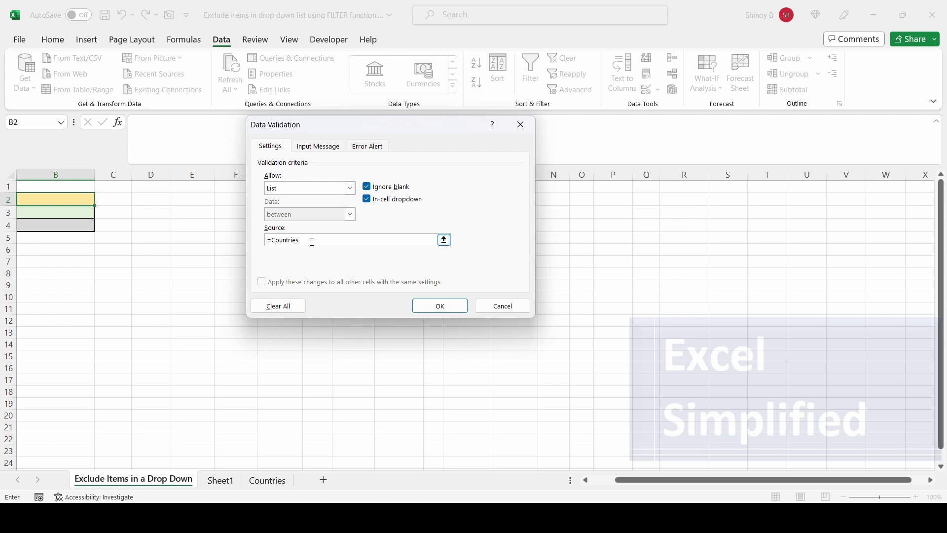
{"action": "left_click", "coordinate": [438, 307]}
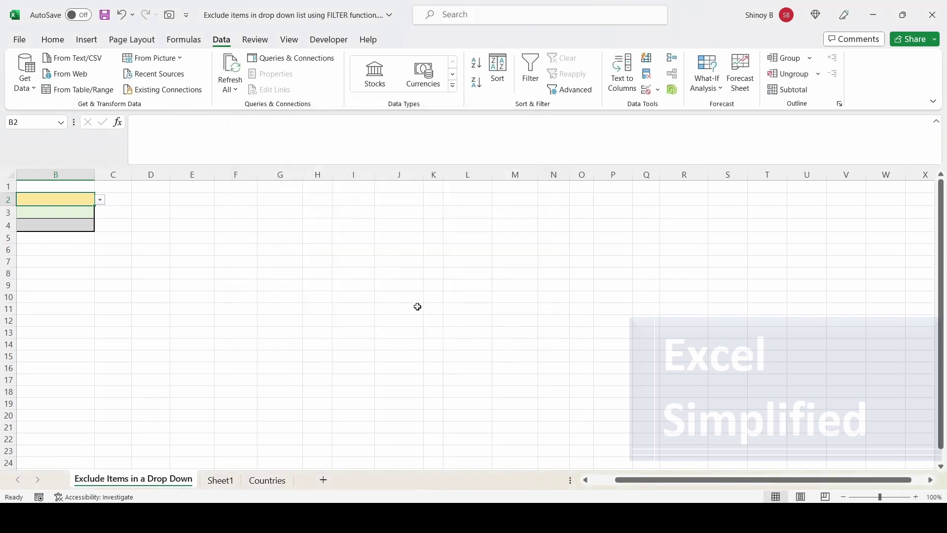
- Browse B2's full country list without picking, then view the Countries sheet
{"action": "left_click", "coordinate": [100, 199]}
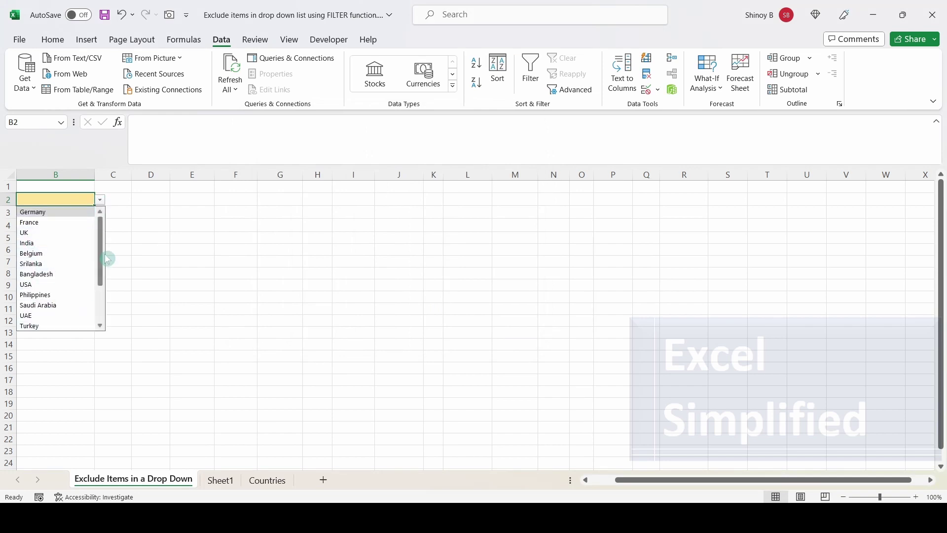
{"action": "left_click_drag", "start_coordinate": [105, 258], "coordinate": [106, 222]}
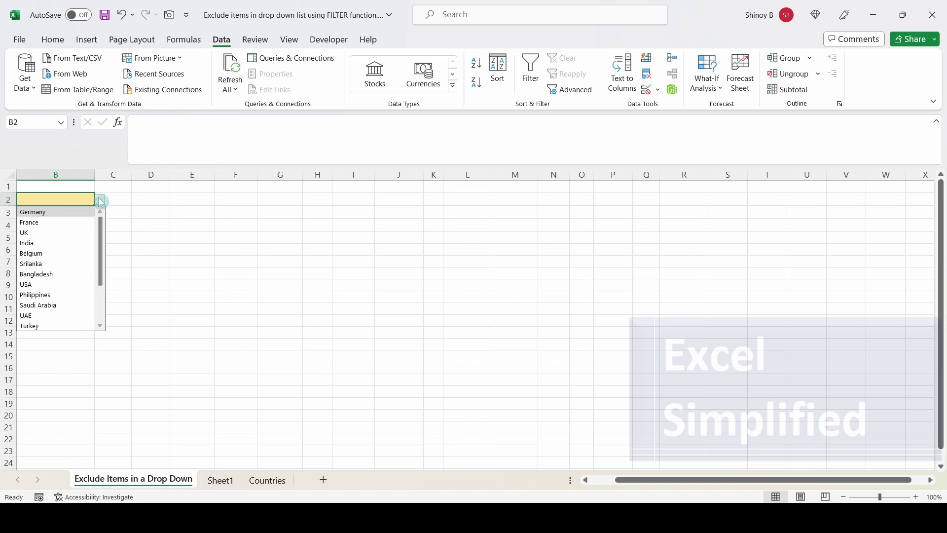
{"action": "left_click", "coordinate": [100, 200]}
{"action": "left_click", "coordinate": [268, 480]}
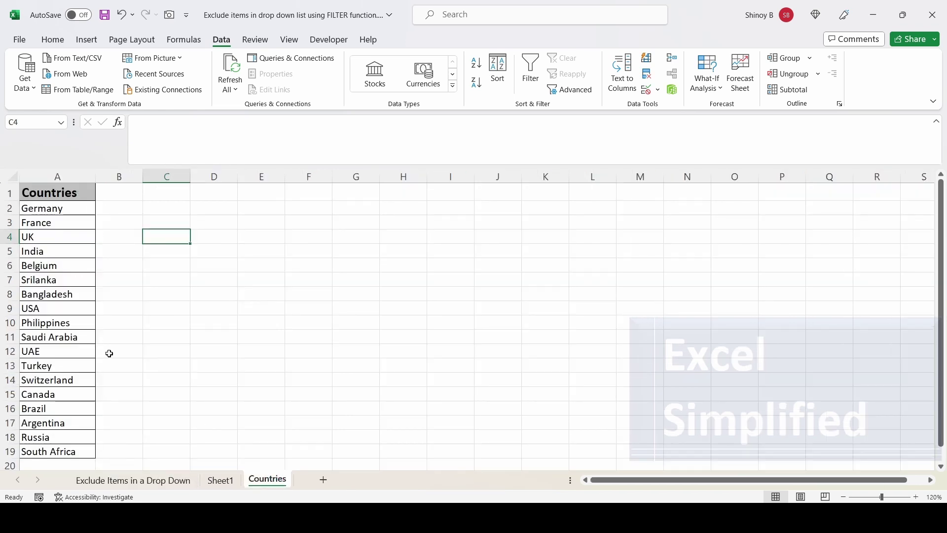
- Choose Germany in B2 on the Exclude Items in a Drop Down sheet
{"action": "left_click", "coordinate": [123, 479]}
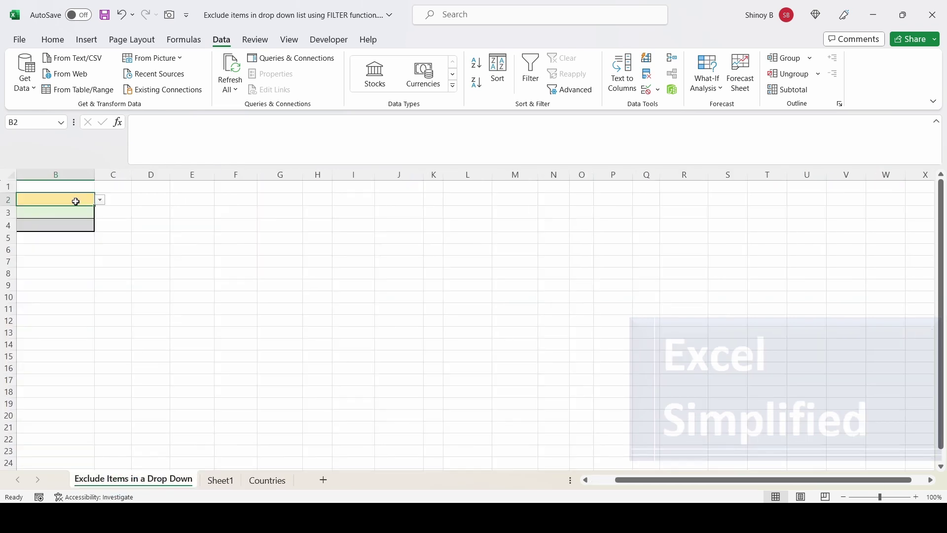
{"action": "left_click", "coordinate": [100, 200]}
{"action": "left_click", "coordinate": [56, 211]}
{"action": "left_click", "coordinate": [62, 213]}
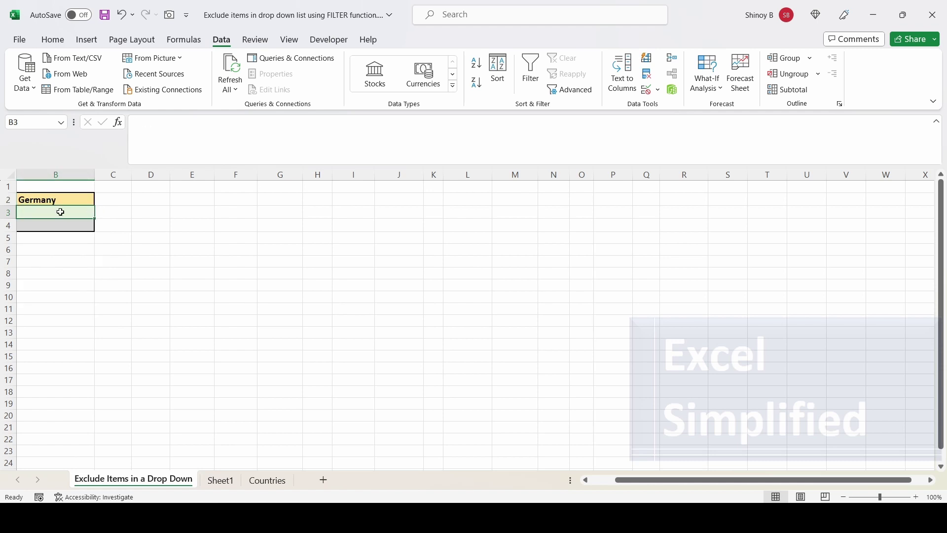
{"action": "key", "text": "Left"}
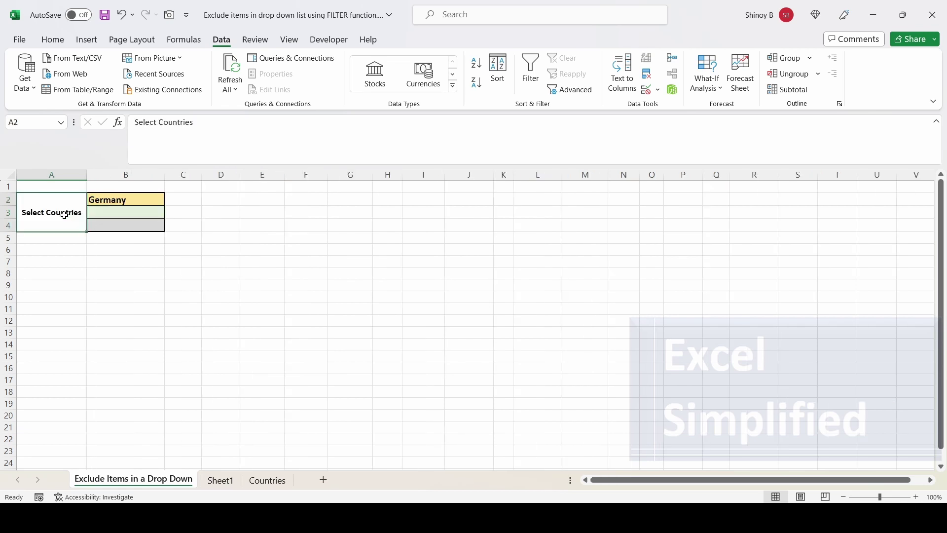
{"action": "key", "text": "Right"}
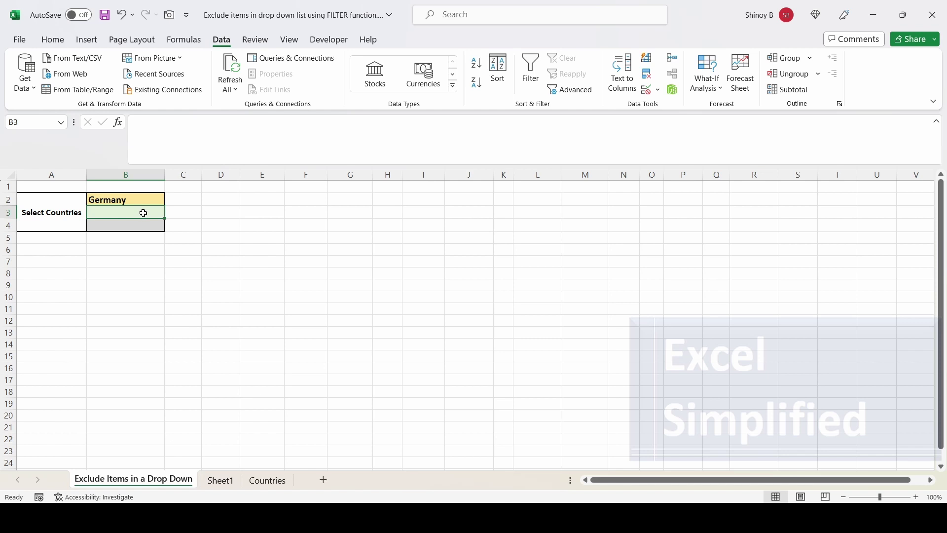
- Enter =FILTER(Countries,(Countries<>$B$2)) in C3 to spill every country except B2's
{"action": "left_click", "coordinate": [186, 213]}
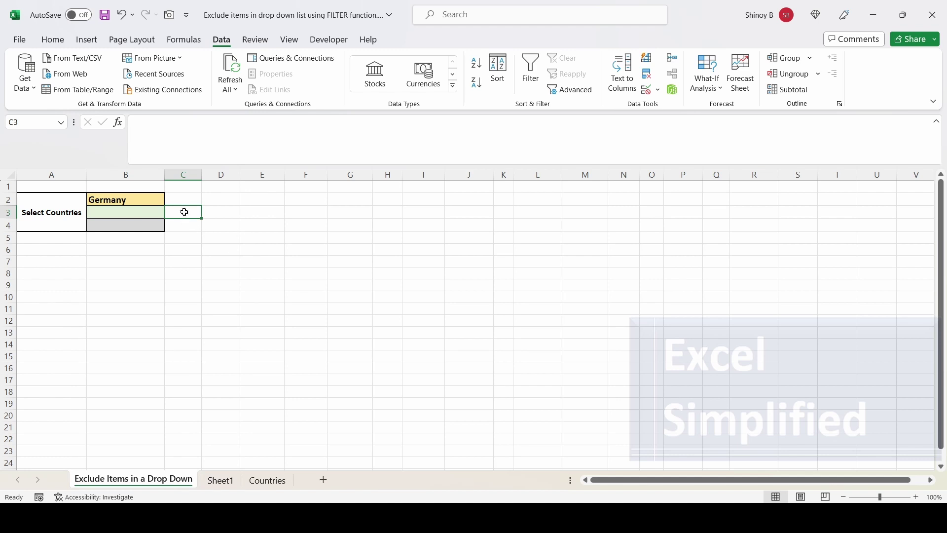
{"action": "type", "text": "=FILTER("}
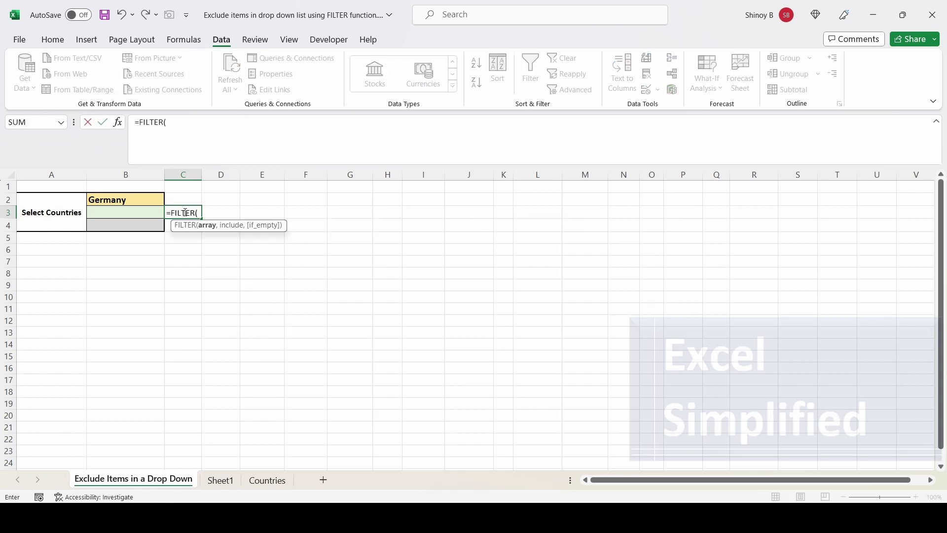
{"action": "type", "text": "Countrie"}
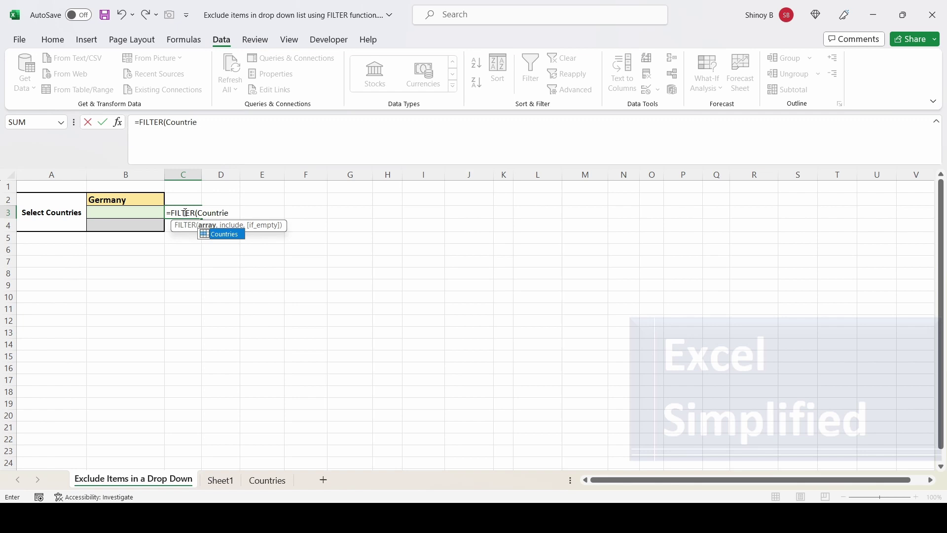
{"action": "type", "text": "s,"}
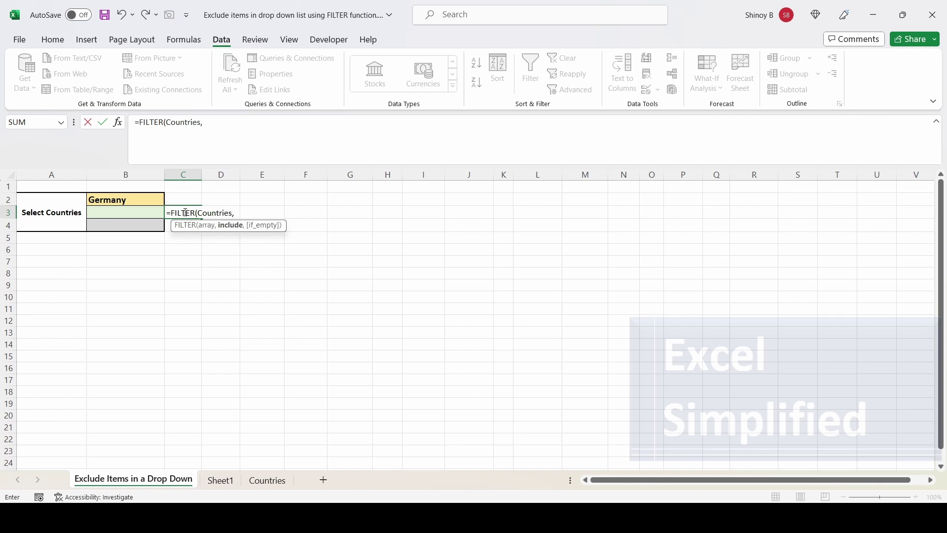
{"action": "type", "text": " (Countries<>"}
{"action": "left_click", "coordinate": [106, 199]}
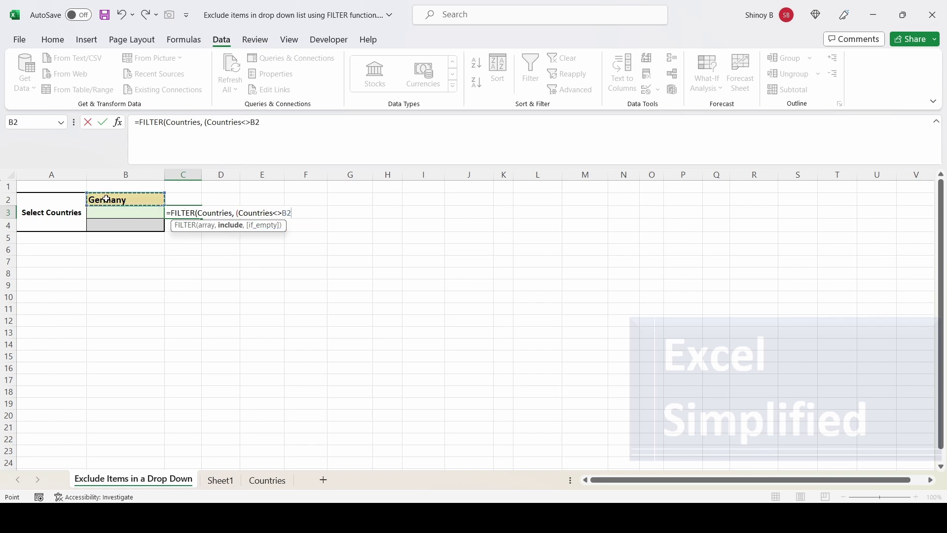
{"action": "key", "text": "F4"}
{"action": "type", "text": "))"}
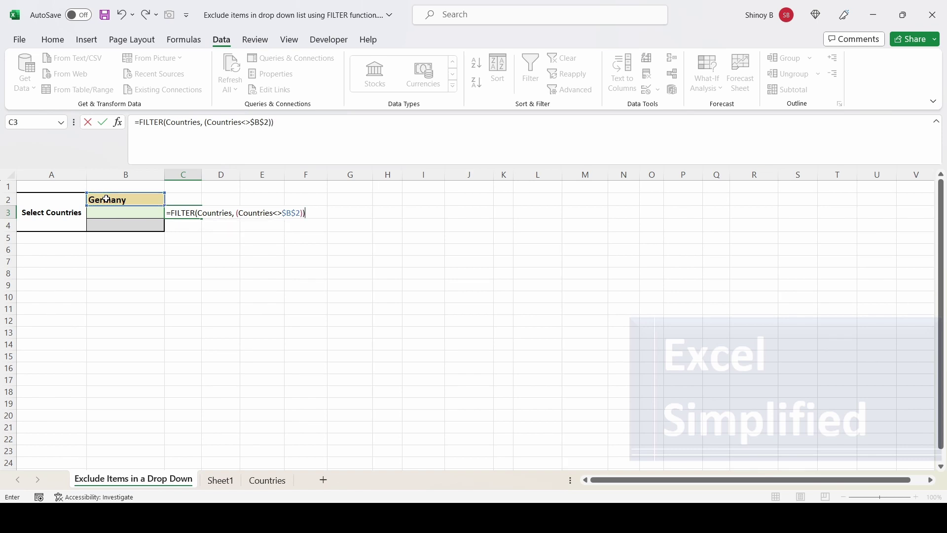
{"action": "key", "text": "Return"}
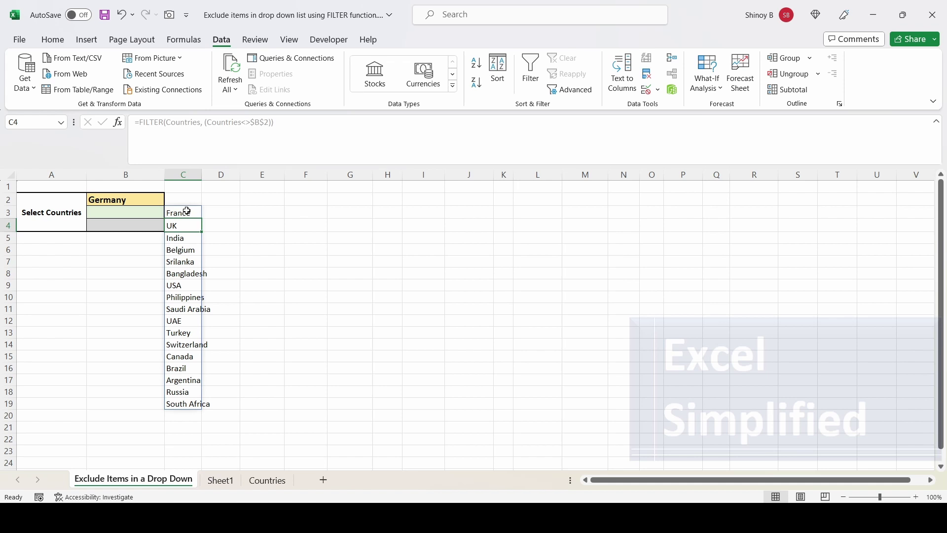
{"action": "left_click", "coordinate": [124, 200]}
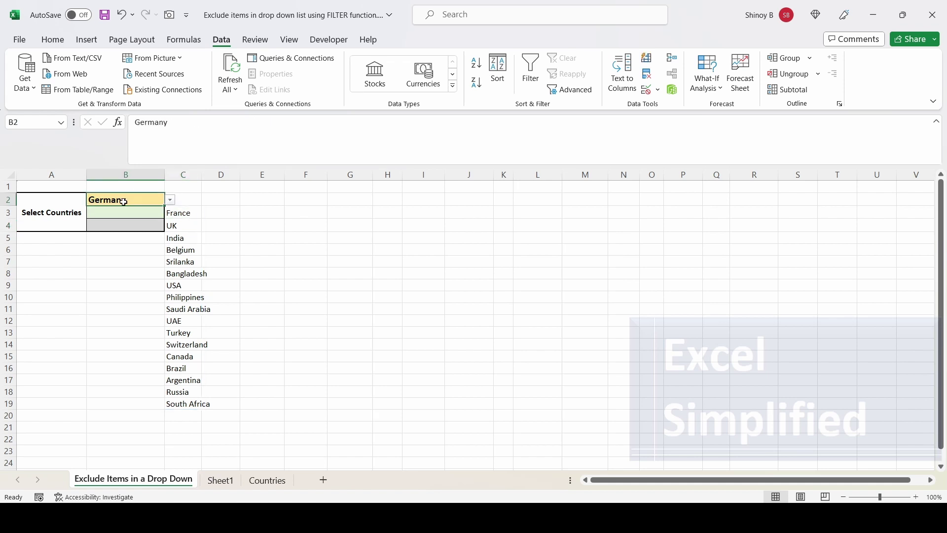
{"action": "left_click", "coordinate": [184, 214]}
{"action": "left_click", "coordinate": [145, 197]}
{"action": "left_click", "coordinate": [170, 199]}
{"action": "left_click", "coordinate": [125, 223]}
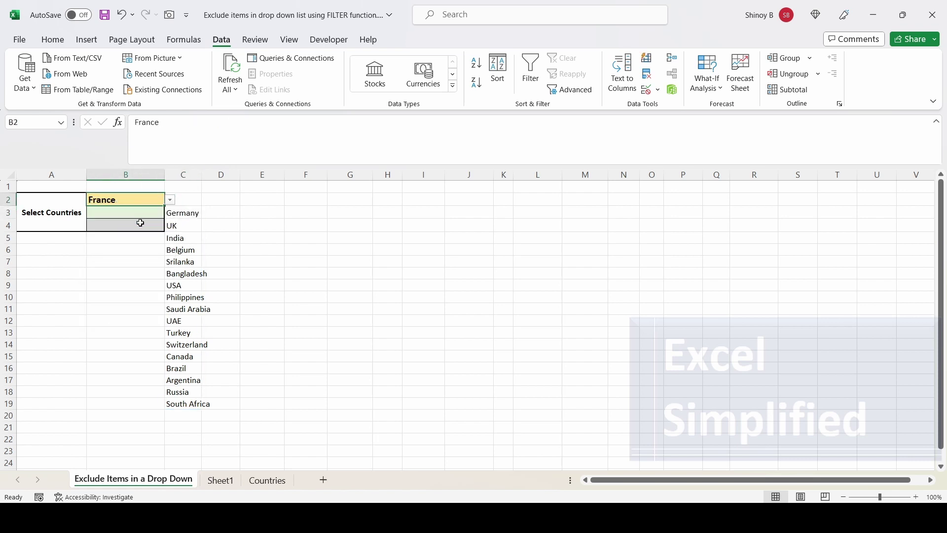
{"action": "left_click", "coordinate": [185, 212]}
{"action": "left_click", "coordinate": [149, 197]}
{"action": "key", "text": "alt+Down"}
{"action": "left_click", "coordinate": [146, 212]}
{"action": "left_click", "coordinate": [187, 213]}
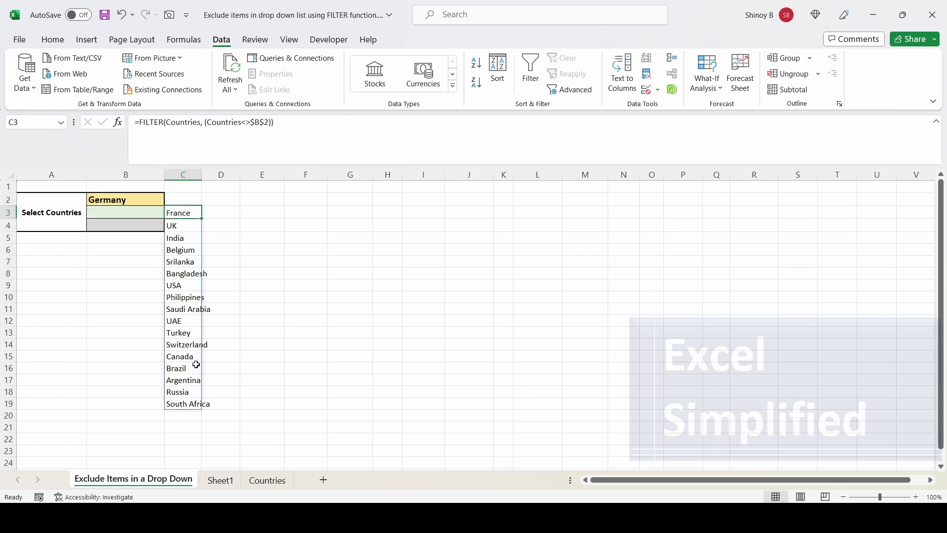
- Change C3 to =TRANSPOSE(FILTER(Countries,(Countries<>$B$2))) so France through South Africa spill across row 3
{"action": "left_click", "coordinate": [140, 123]}
{"action": "type", "text": "TRANSPOSE("}
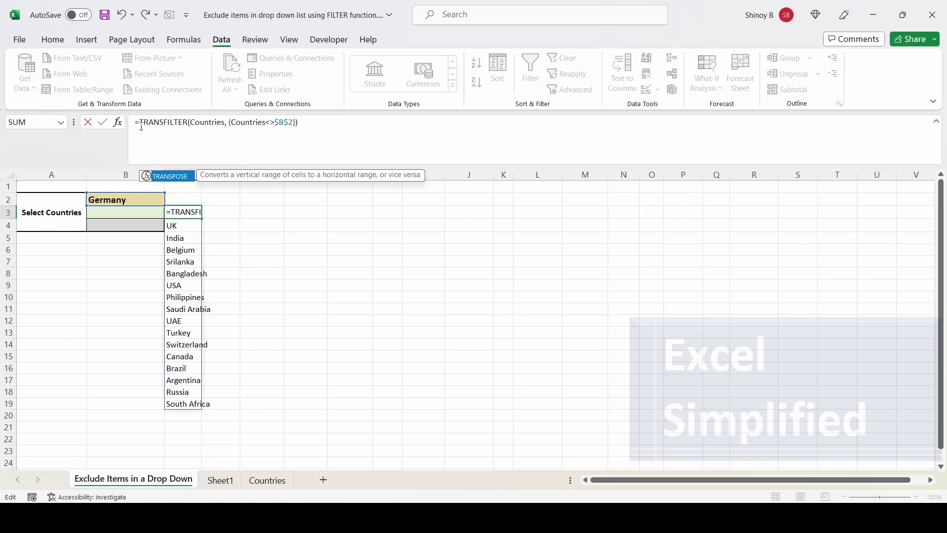
{"action": "left_click", "coordinate": [319, 123]}
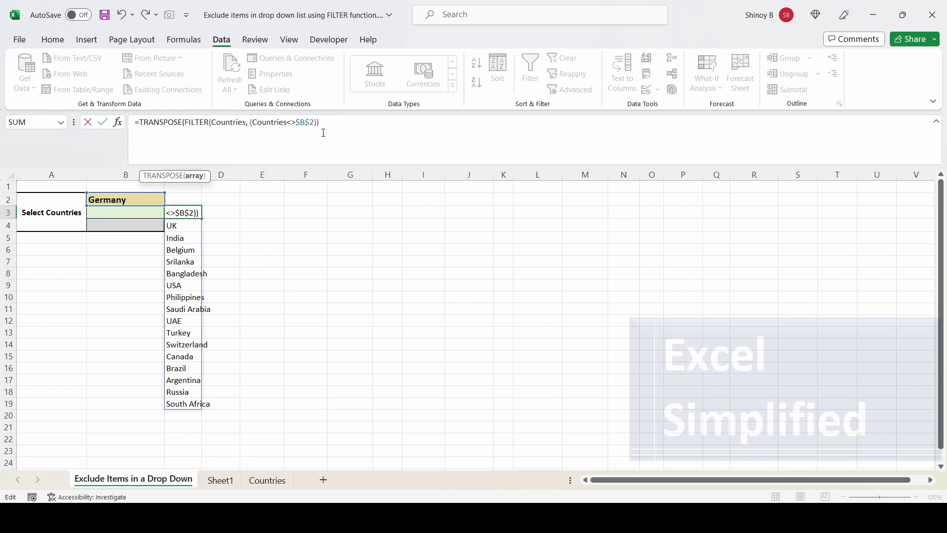
{"action": "key", "text": "Return"}
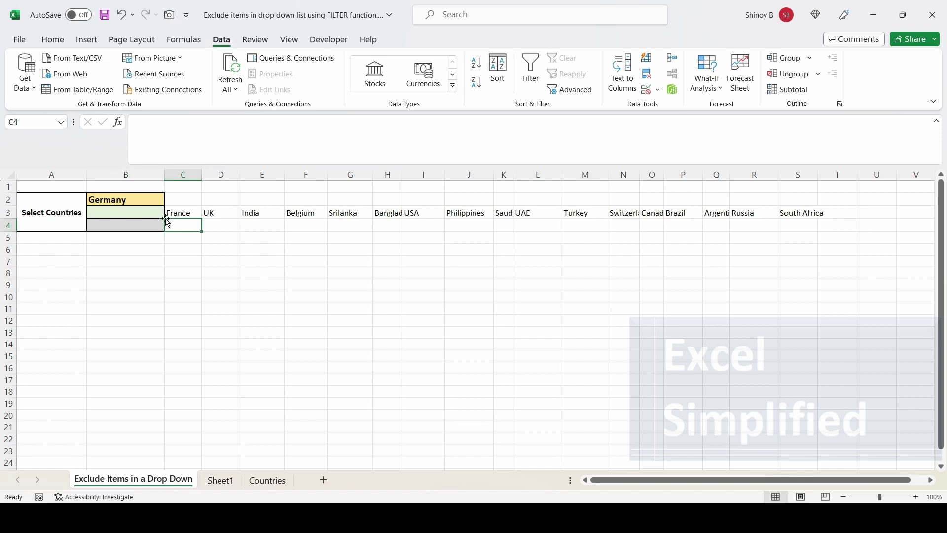
{"action": "left_click", "coordinate": [178, 212]}
{"action": "left_click", "coordinate": [123, 202]}
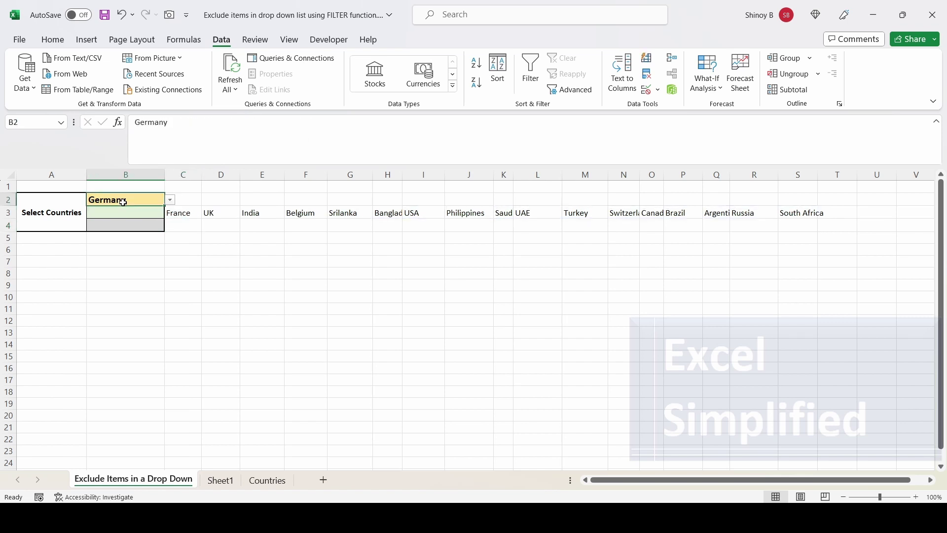
{"action": "left_click", "coordinate": [190, 213]}
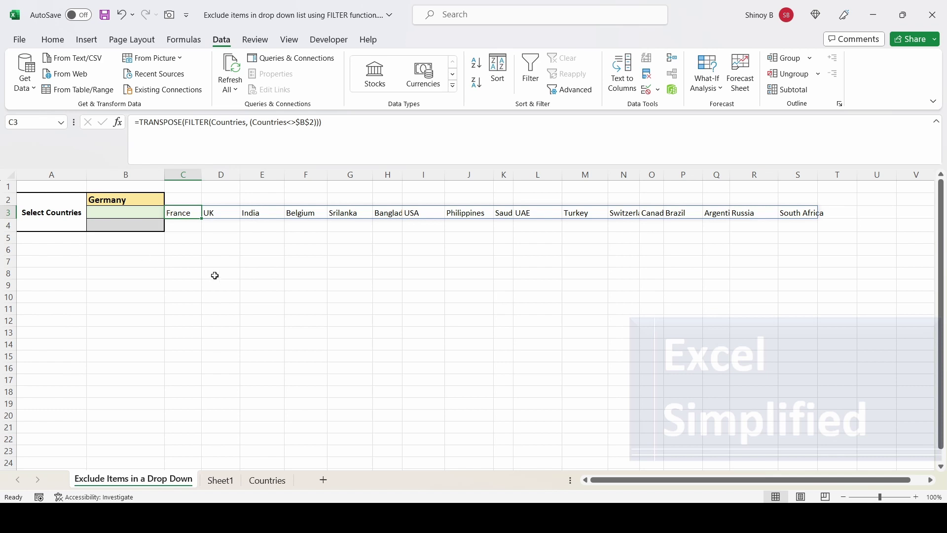
{"action": "left_click", "coordinate": [191, 274]}
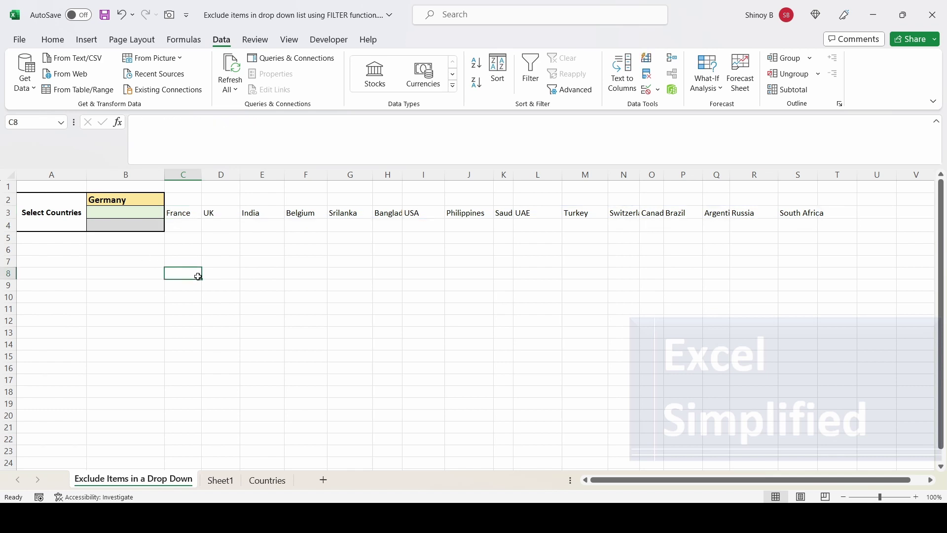
{"action": "type", "text": "="}
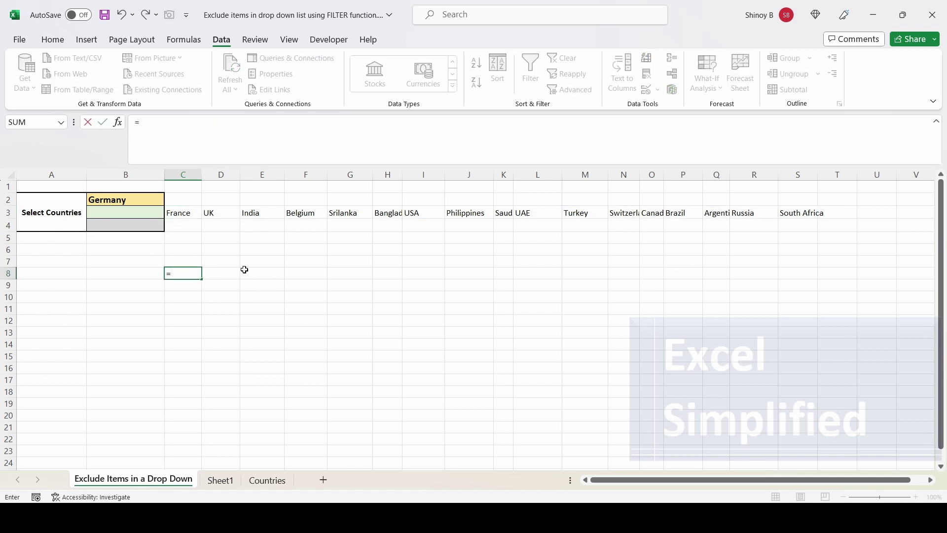
{"action": "left_click", "coordinate": [183, 214]}
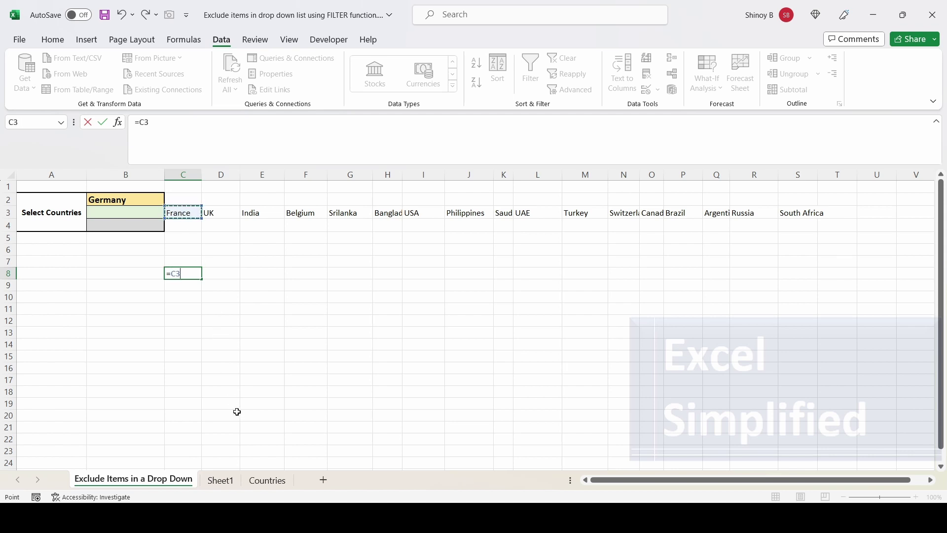
{"action": "key", "text": "F4"}
{"action": "type", "text": "#"}
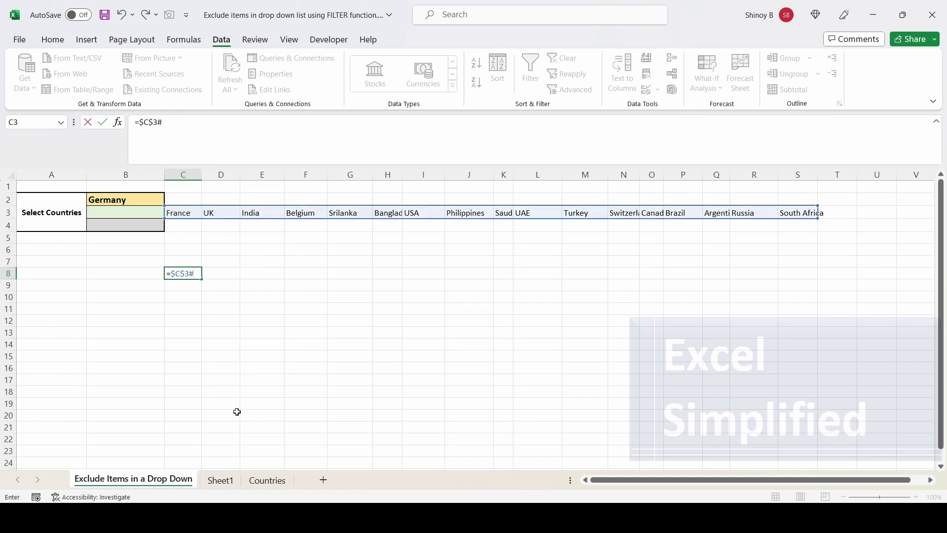
{"action": "key", "text": "Return"}
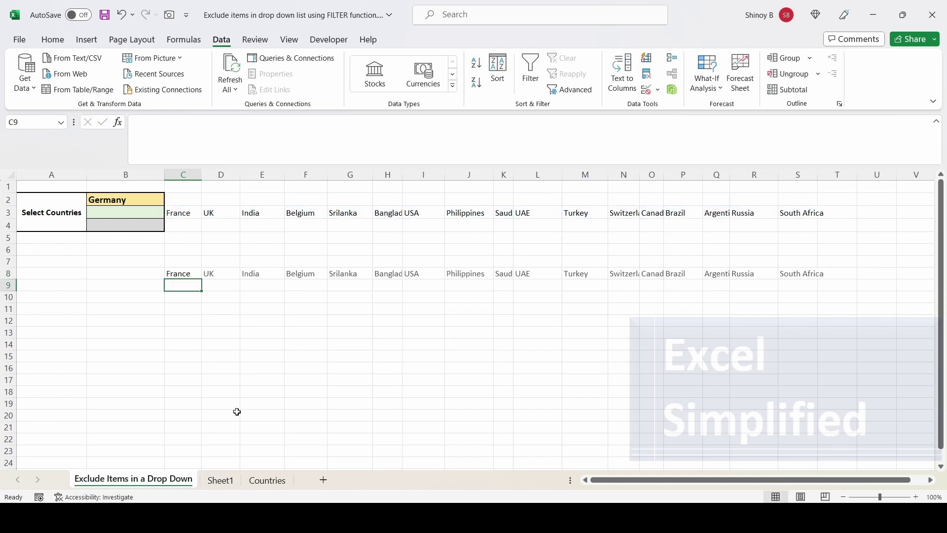
{"action": "left_click", "coordinate": [180, 212]}
{"action": "left_click", "coordinate": [176, 274]}
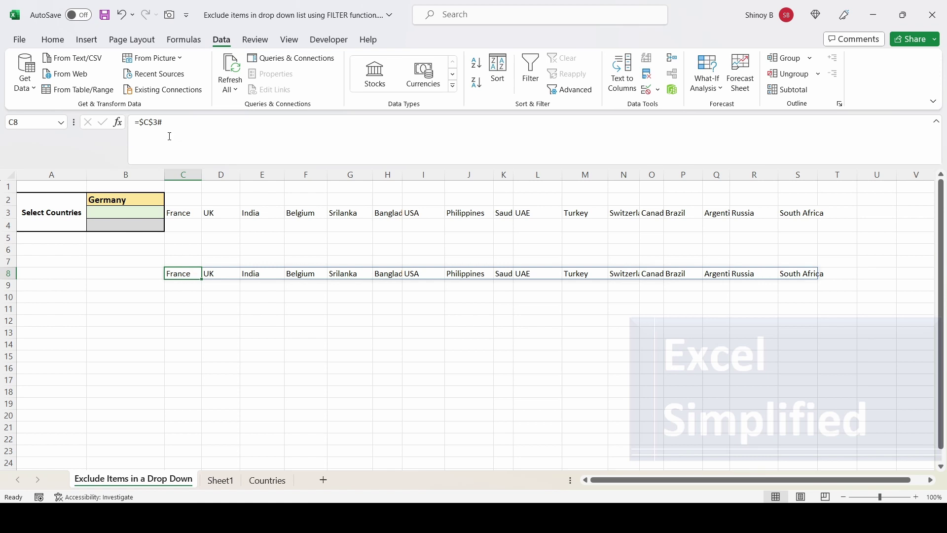
{"action": "double_click", "coordinate": [181, 274]}
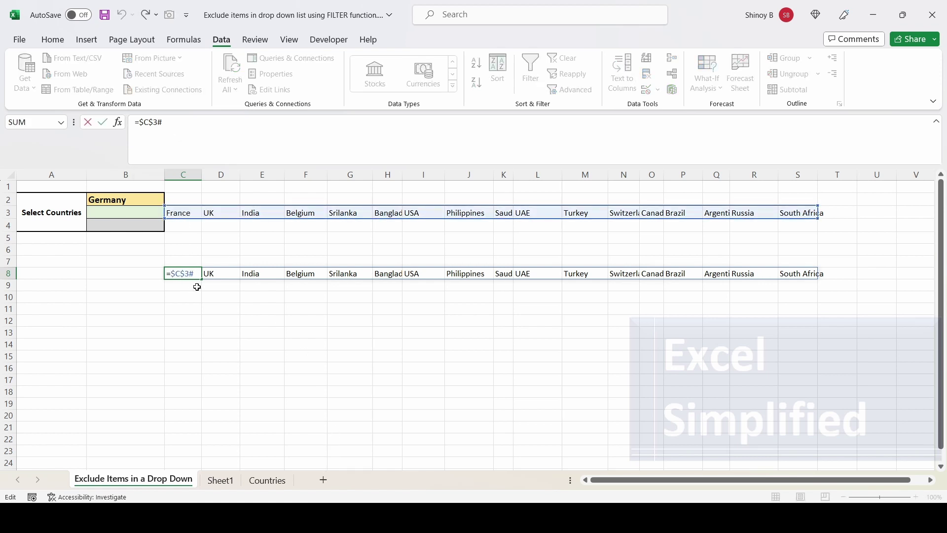
{"action": "key", "text": "Escape"}
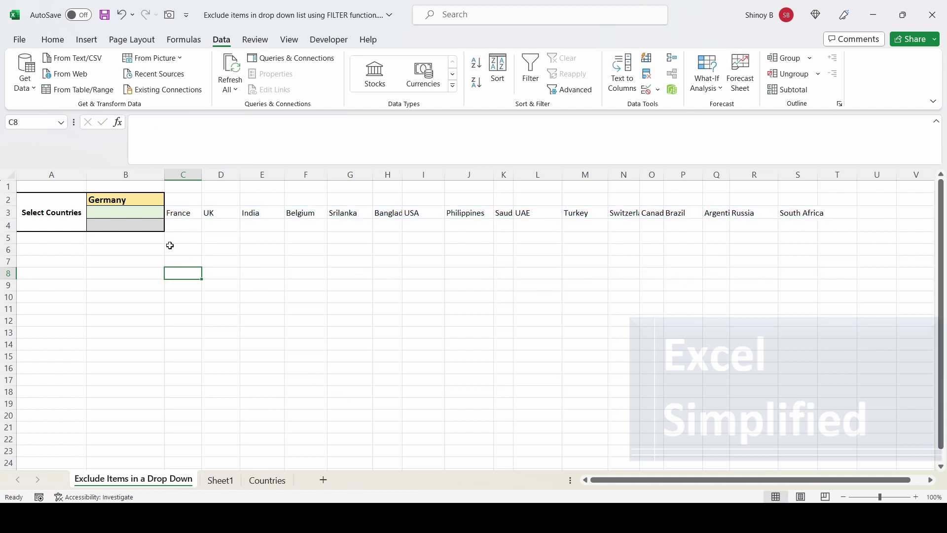
{"action": "left_click", "coordinate": [125, 212]}
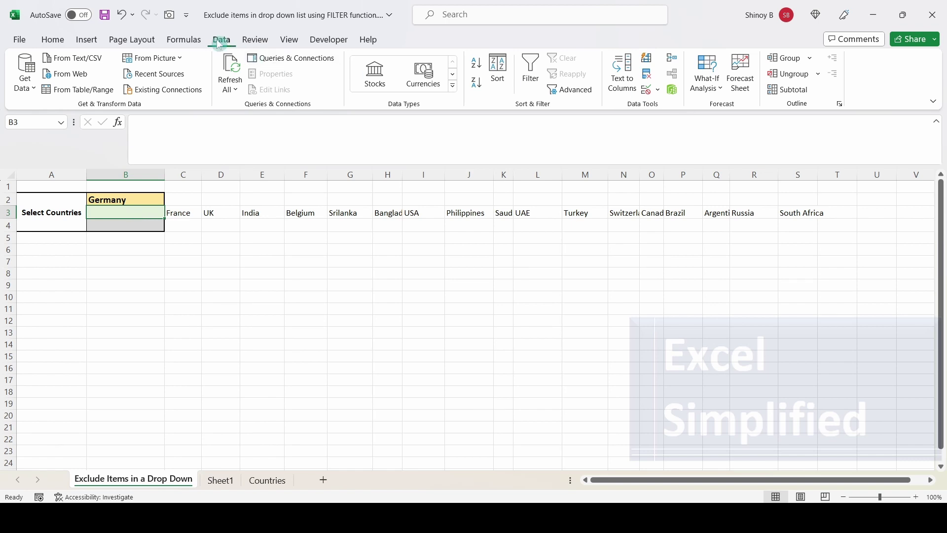
- Set B3's data validation to List with source =$C$3#
{"action": "left_click", "coordinate": [672, 89]}
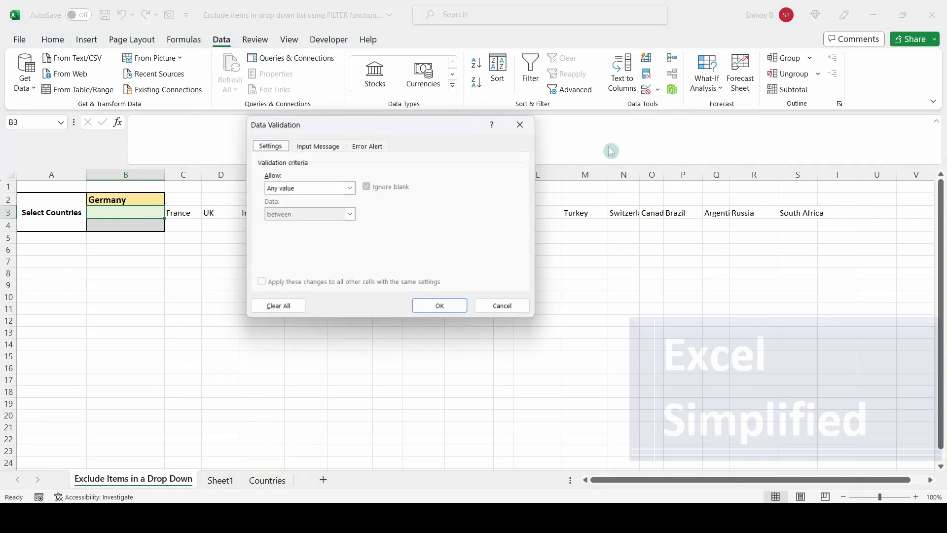
{"action": "left_click", "coordinate": [349, 188]}
{"action": "left_click", "coordinate": [295, 226]}
{"action": "left_click", "coordinate": [298, 239]}
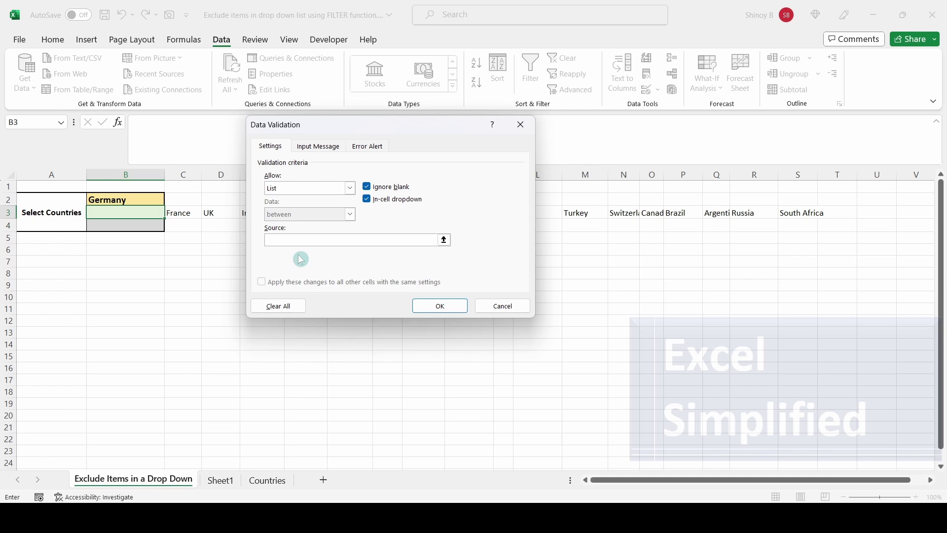
{"action": "left_click", "coordinate": [190, 213]}
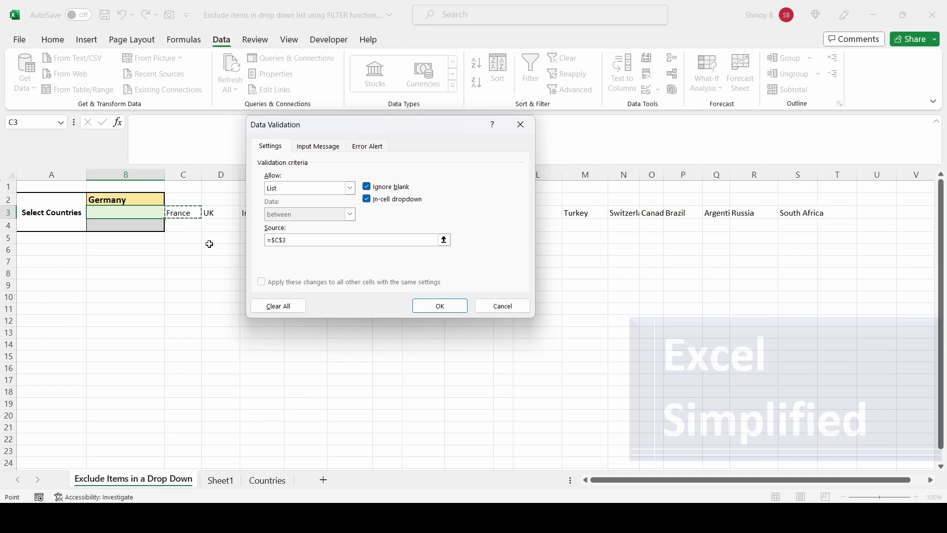
{"action": "type", "text": "#"}
{"action": "left_click", "coordinate": [432, 309]}
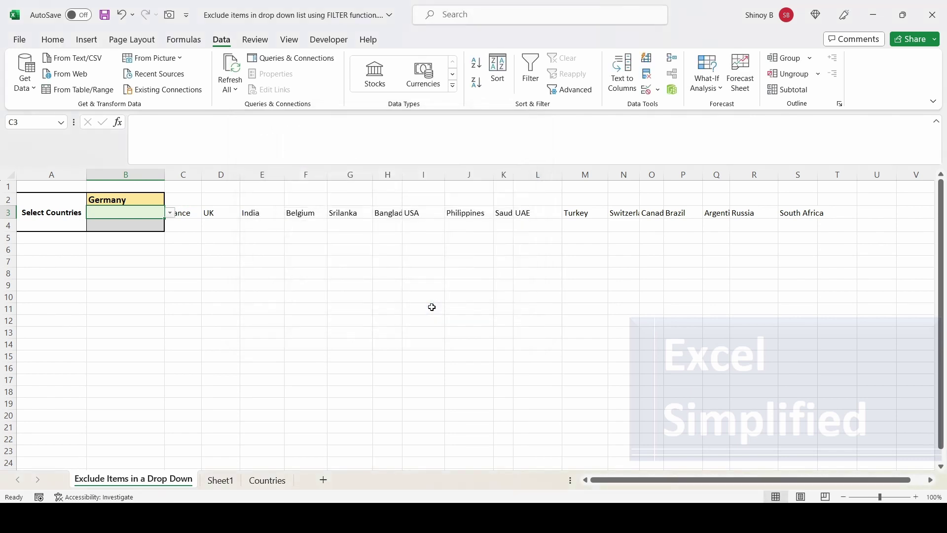
- Check B3's country list against the C3 helper formula
{"action": "left_click", "coordinate": [170, 213]}
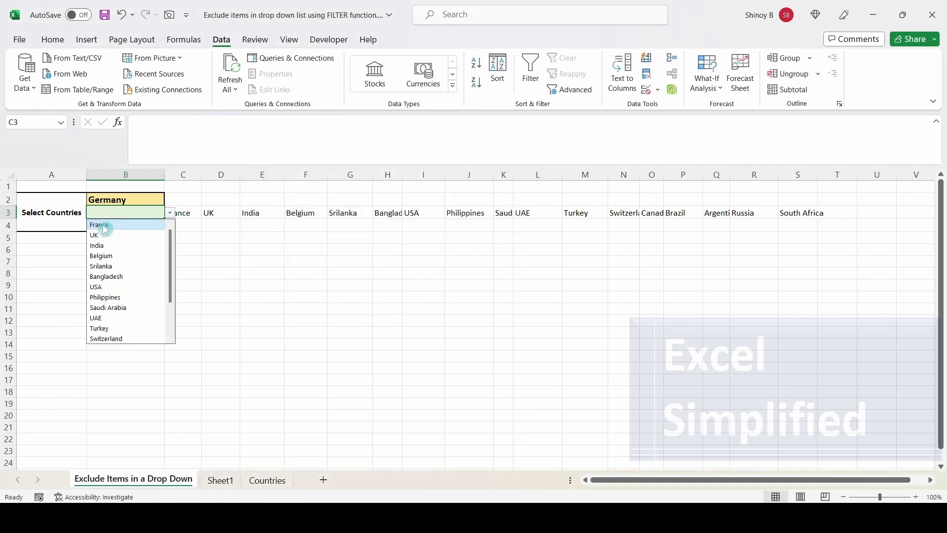
{"action": "left_click", "coordinate": [190, 215]}
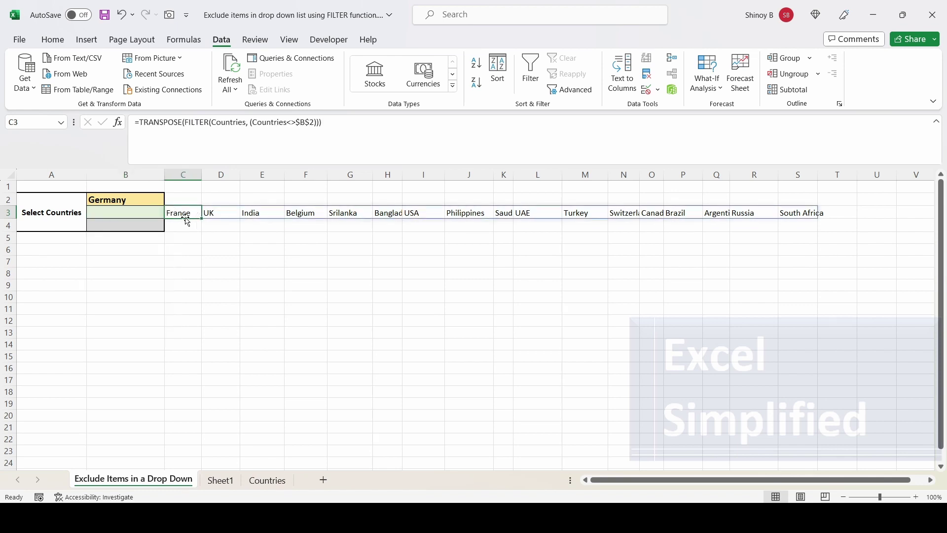
{"action": "left_click", "coordinate": [121, 217]}
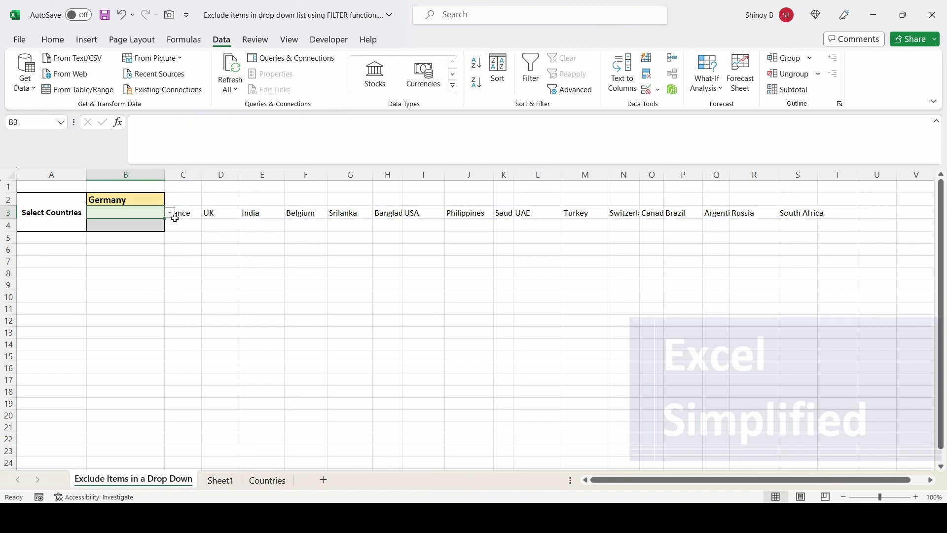
{"action": "left_click", "coordinate": [170, 213]}
{"action": "left_click", "coordinate": [193, 213]}
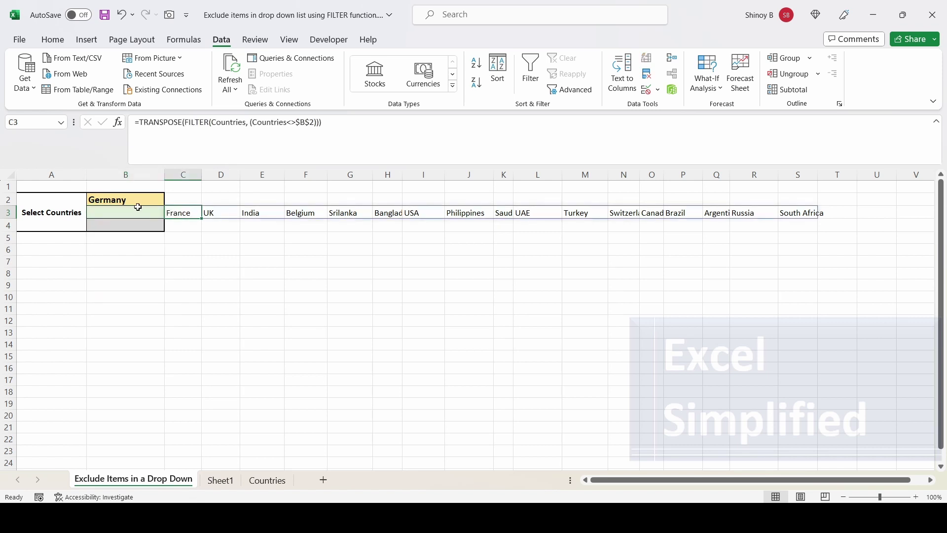
- Test by switching B2 to France, seeing B3's list drop France, then undo to Germany
{"action": "left_click", "coordinate": [120, 198]}
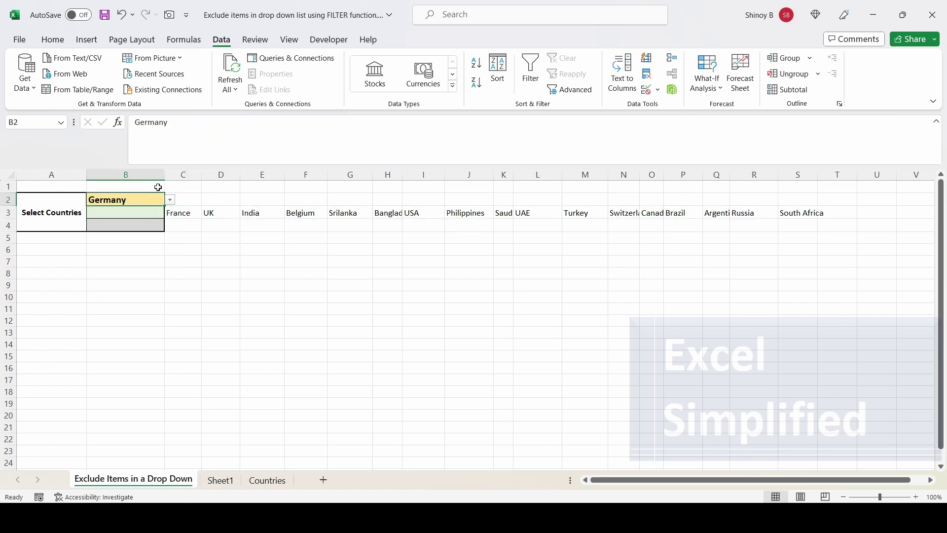
{"action": "left_click", "coordinate": [170, 199]}
{"action": "left_click", "coordinate": [116, 210]}
{"action": "left_click", "coordinate": [118, 217]}
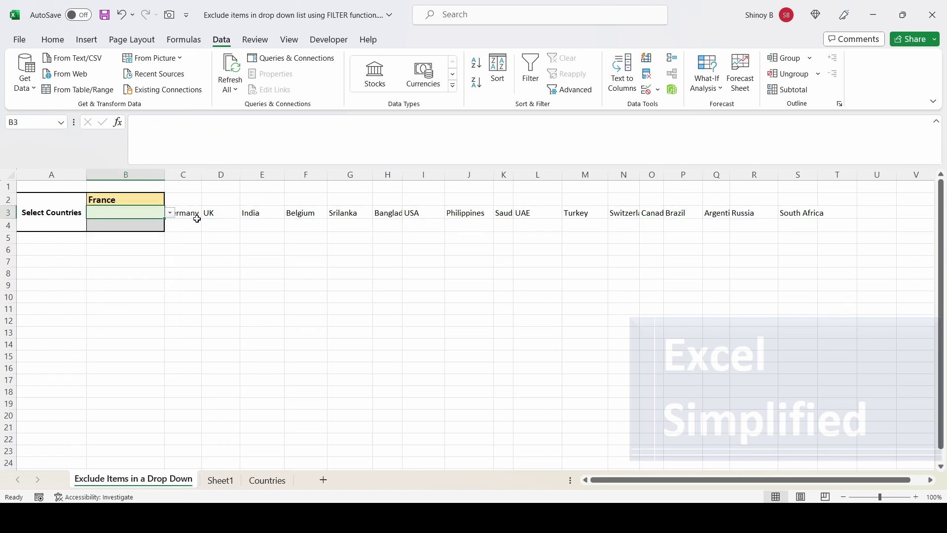
{"action": "left_click", "coordinate": [171, 213]}
{"action": "left_click", "coordinate": [171, 213]}
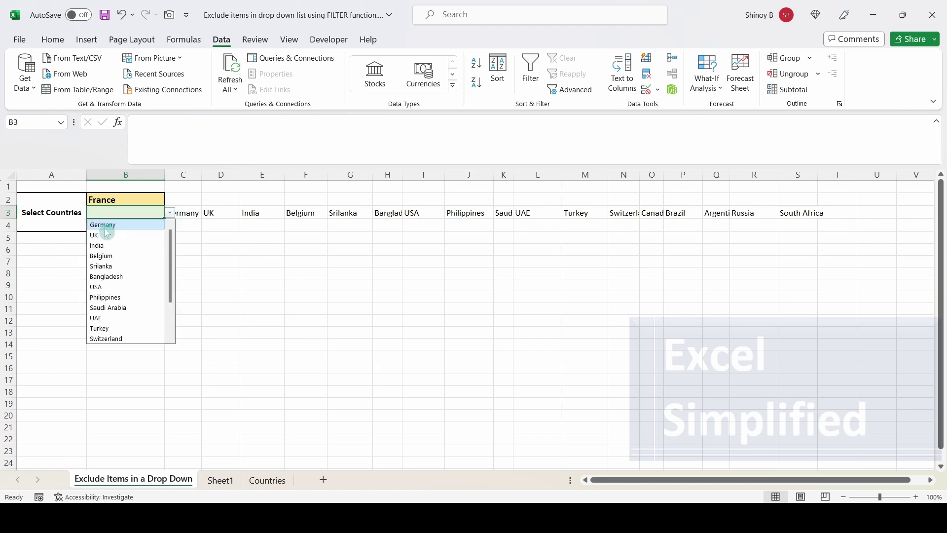
{"action": "left_click", "coordinate": [127, 199]}
{"action": "key", "text": "ctrl+z"}
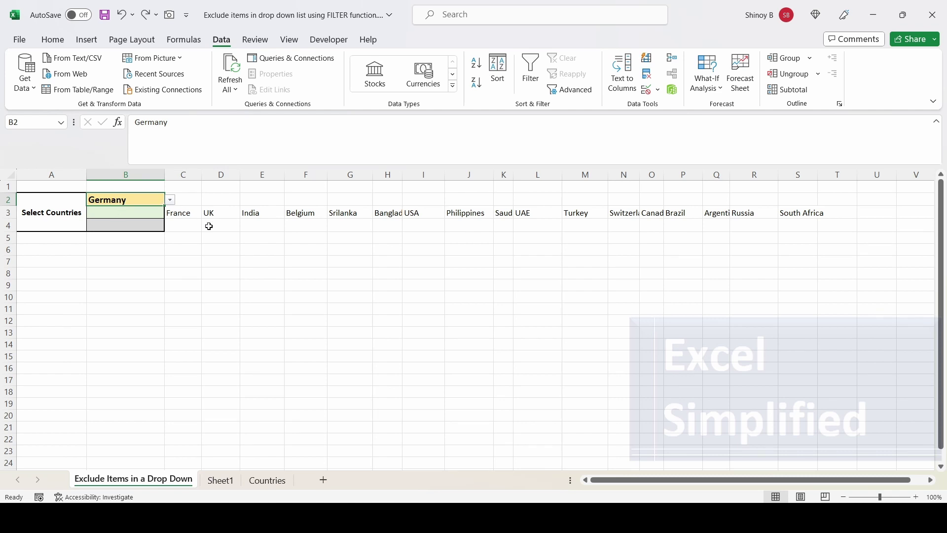
- Pick France from B3's drop-down list
{"action": "left_click", "coordinate": [153, 215]}
{"action": "left_click", "coordinate": [169, 213]}
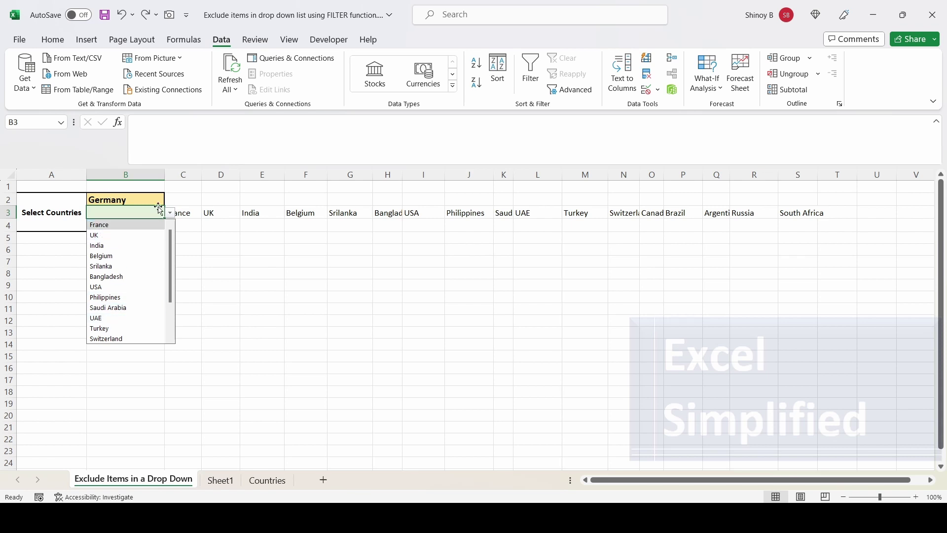
{"action": "key", "text": "Escape"}
{"action": "left_click", "coordinate": [143, 228]}
{"action": "left_click", "coordinate": [153, 214]}
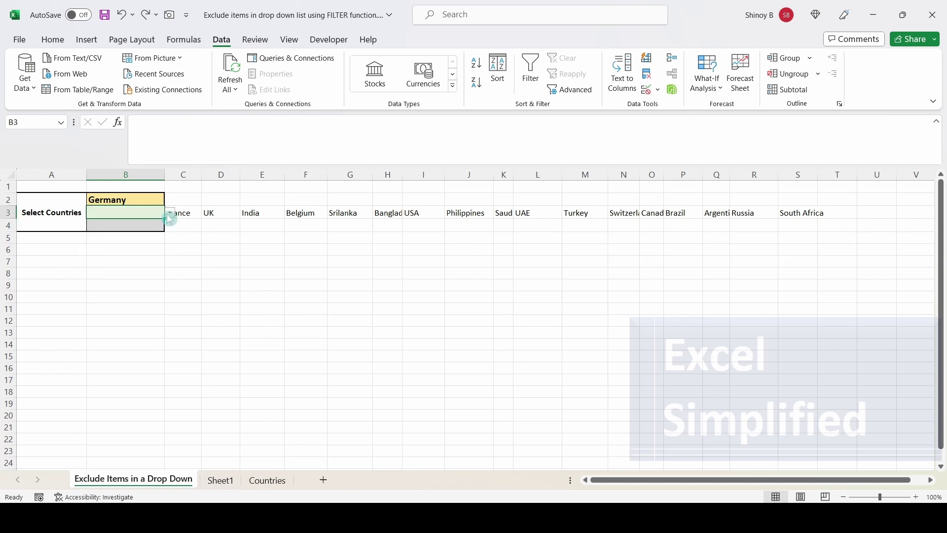
{"action": "left_click", "coordinate": [170, 213]}
{"action": "left_click", "coordinate": [128, 224]}
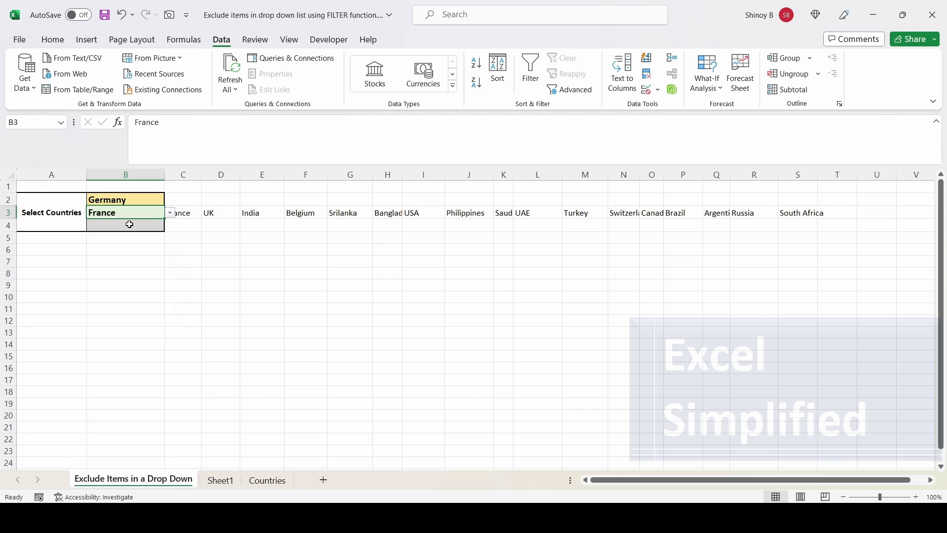
- Verify B2 holds Germany, B3 France, B4 is empty, and review C3's formula
{"action": "left_click", "coordinate": [121, 200]}
{"action": "left_click", "coordinate": [121, 212]}
{"action": "left_click", "coordinate": [122, 227]}
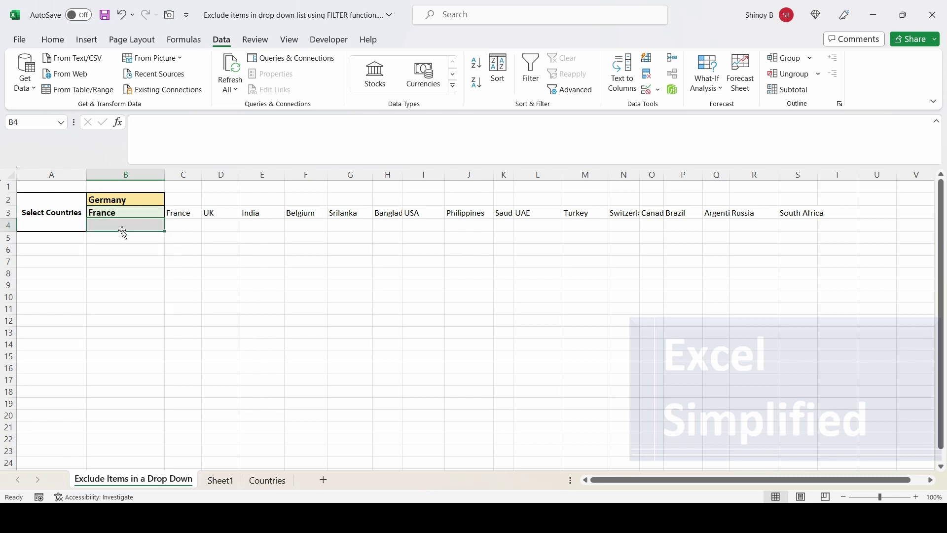
{"action": "left_click", "coordinate": [185, 214]}
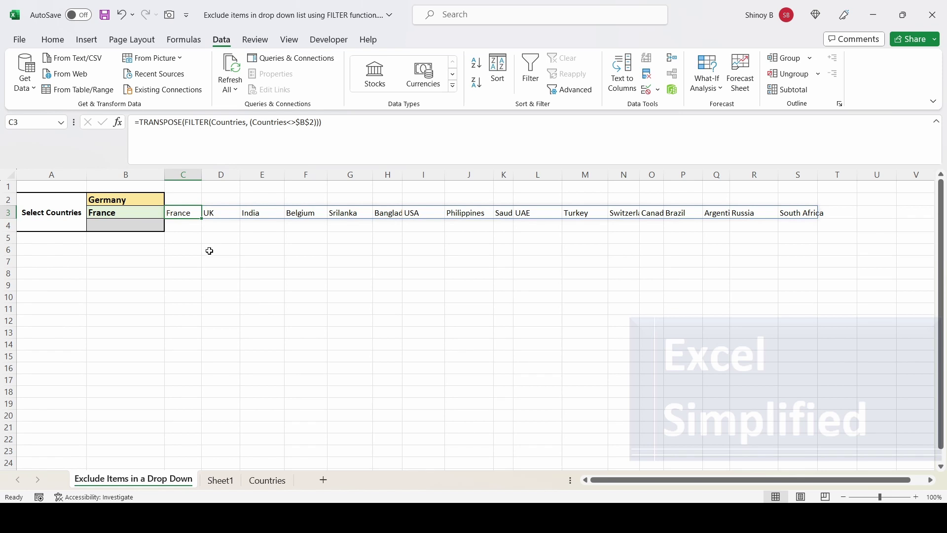
- Copy C3's TRANSPOSE/FILTER formula into C4 and check row 4's France-to-South Africa spill
{"action": "key", "text": "ctrl+c"}
{"action": "left_click", "coordinate": [192, 227]}
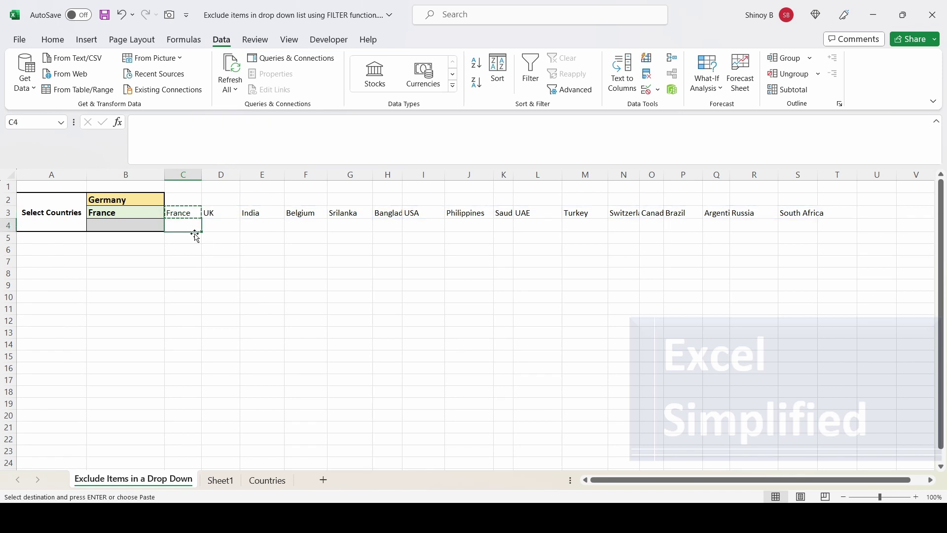
{"action": "key", "text": "ctrl+v"}
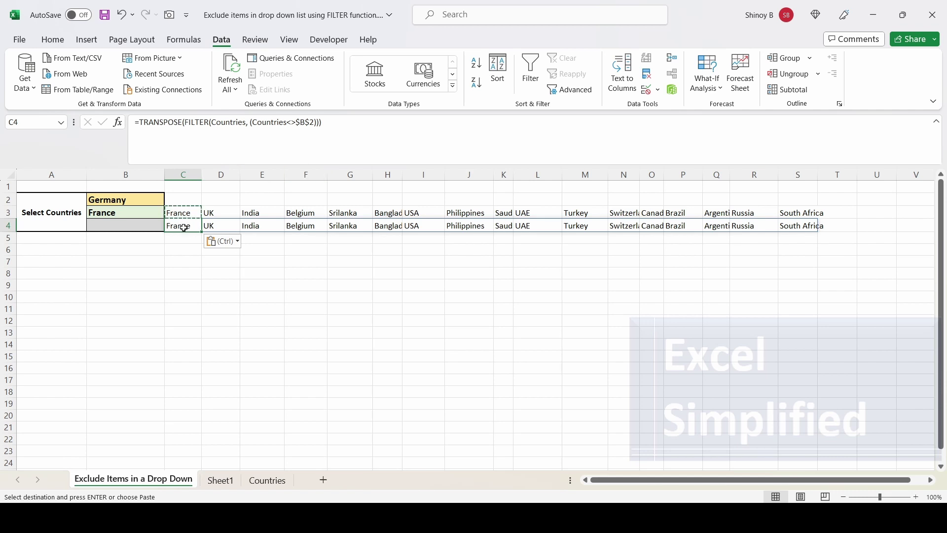
{"action": "left_click", "coordinate": [133, 224]}
{"action": "left_click", "coordinate": [165, 227]}
{"action": "left_click", "coordinate": [112, 200]}
{"action": "left_click", "coordinate": [116, 218]}
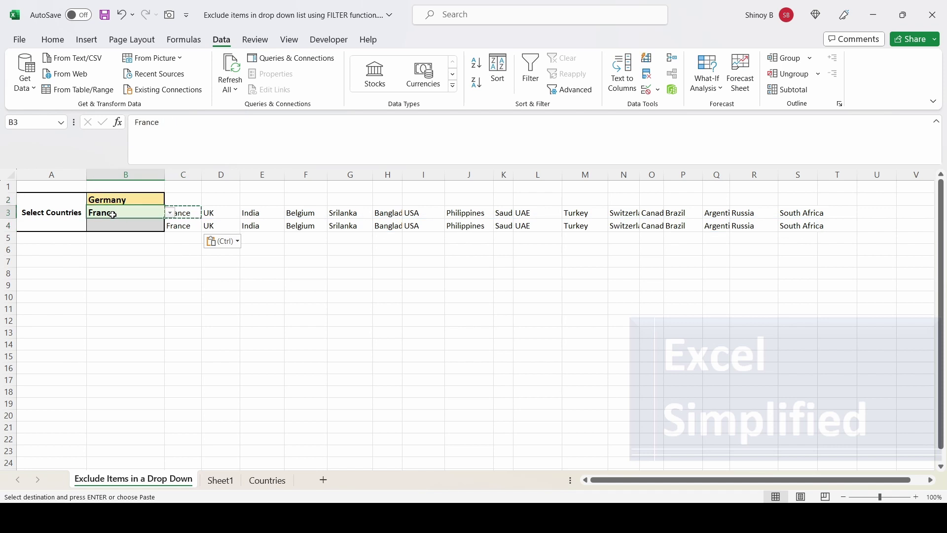
{"action": "left_click", "coordinate": [189, 227]}
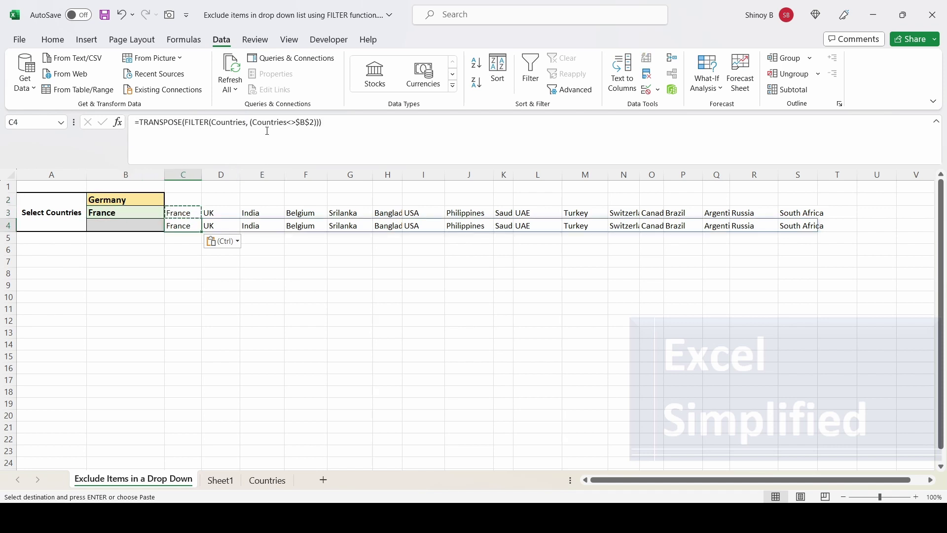
- Change C4 to =TRANSPOSE(FILTER(Countries,(Countries<>$B$2)*(Countries<>$B$3)))
{"action": "left_click", "coordinate": [317, 123]}
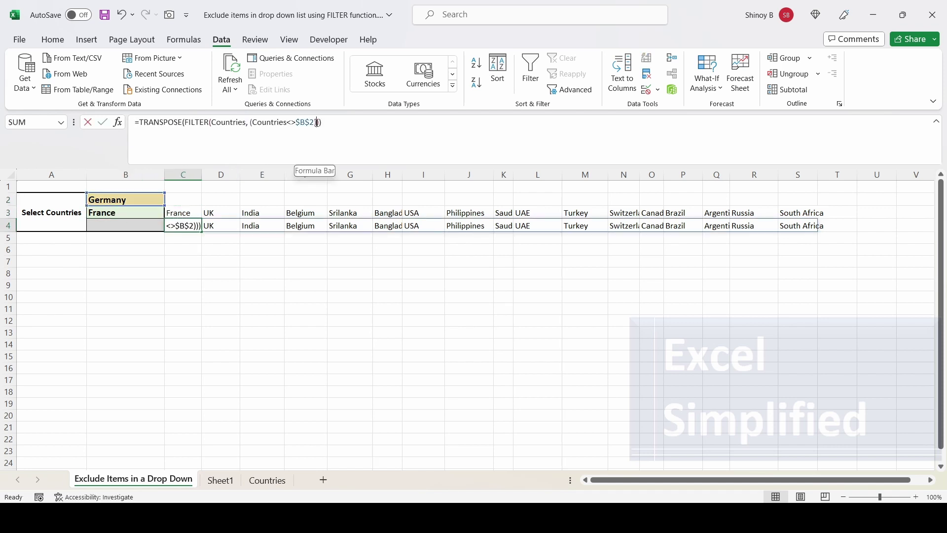
{"action": "left_click_drag", "start_coordinate": [251, 125], "coordinate": [317, 123]}
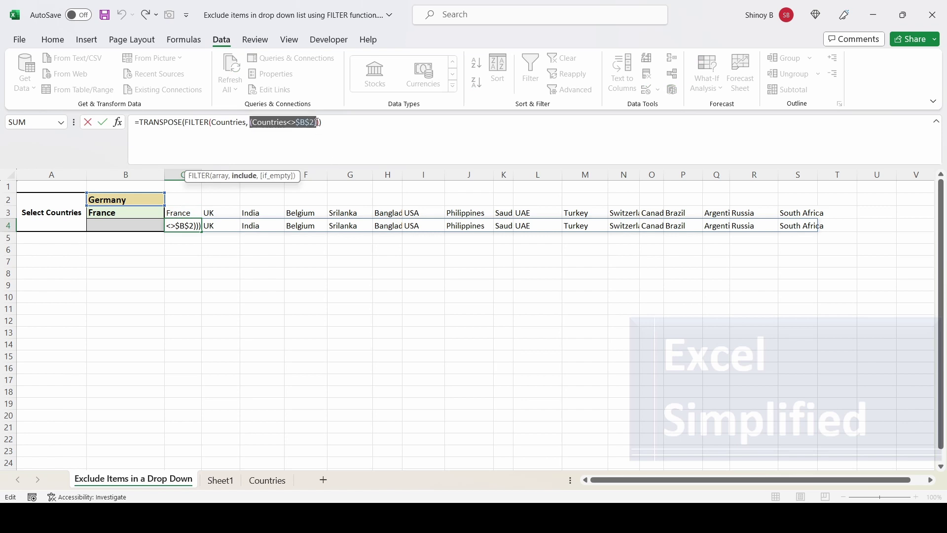
{"action": "left_click", "coordinate": [317, 123]}
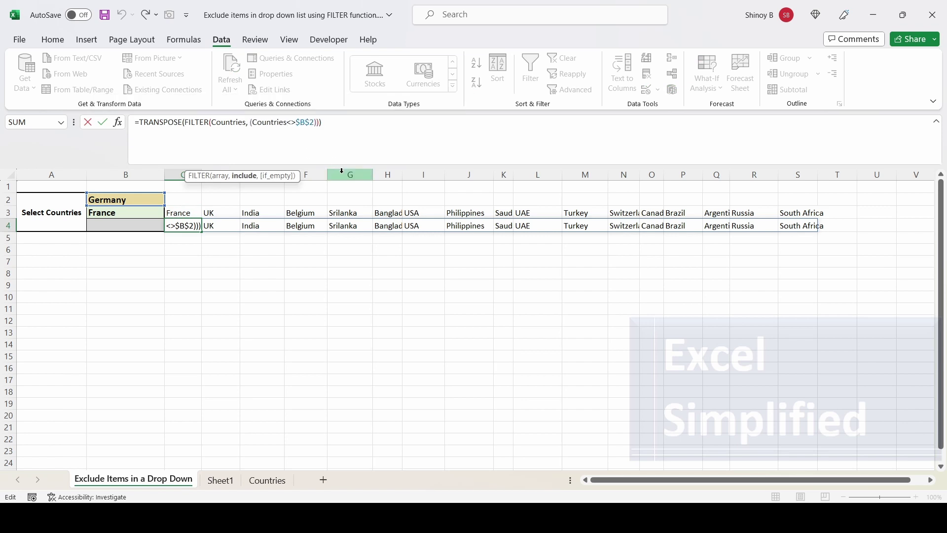
{"action": "type", "text": "*"}
{"action": "key", "text": "ctrl+v"}
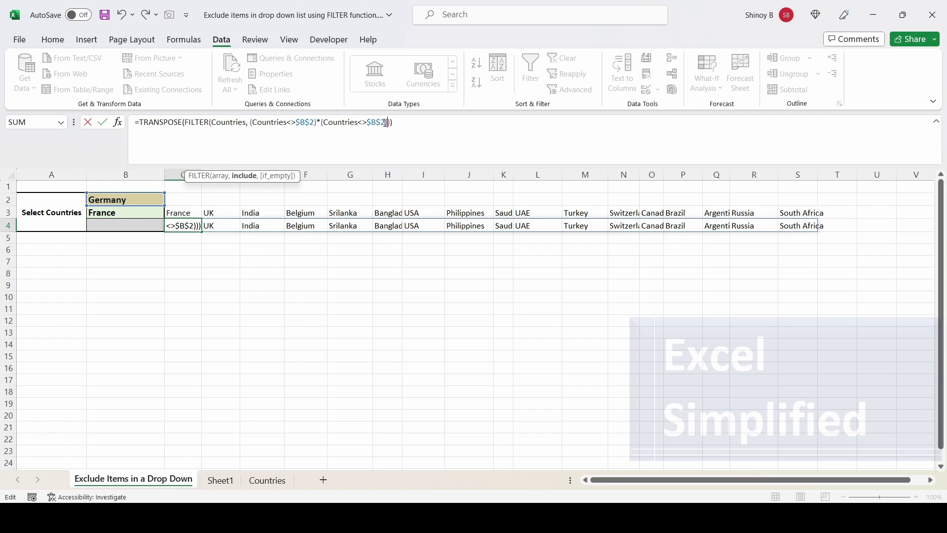
{"action": "key", "text": "BackSpace"}
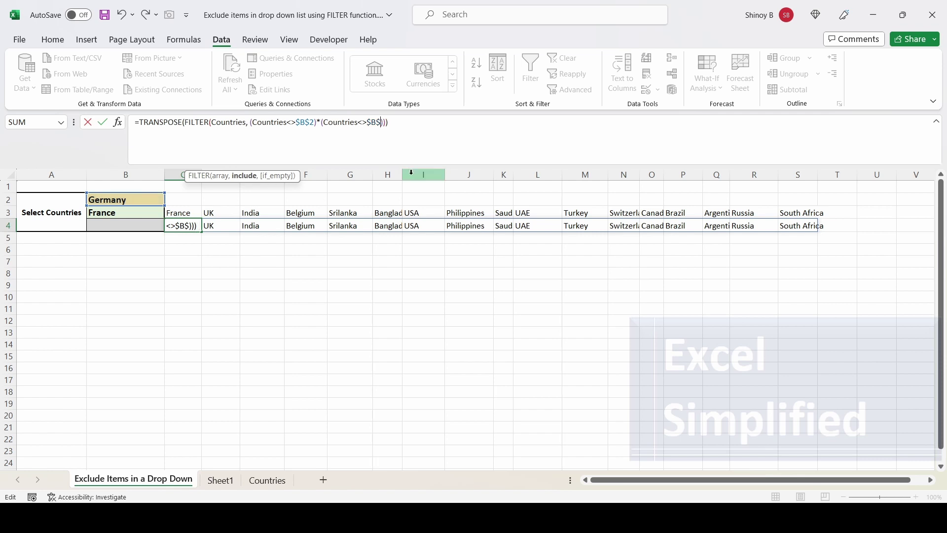
{"action": "type", "text": "3"}
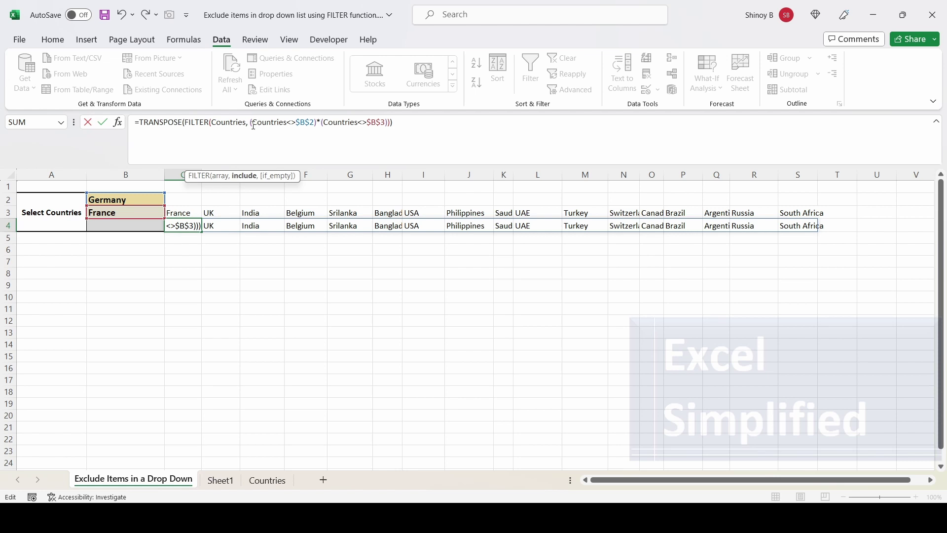
{"action": "key", "text": "Return"}
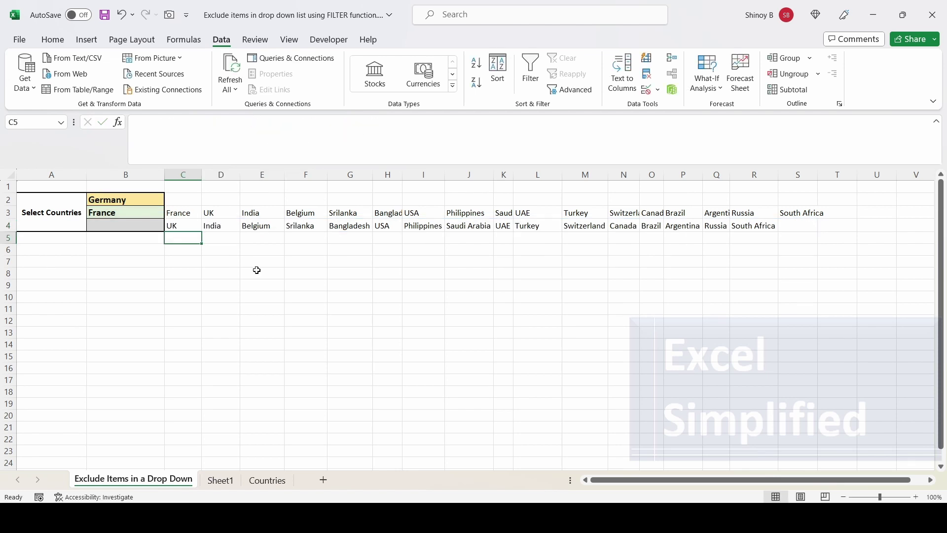
{"action": "left_click", "coordinate": [810, 218]}
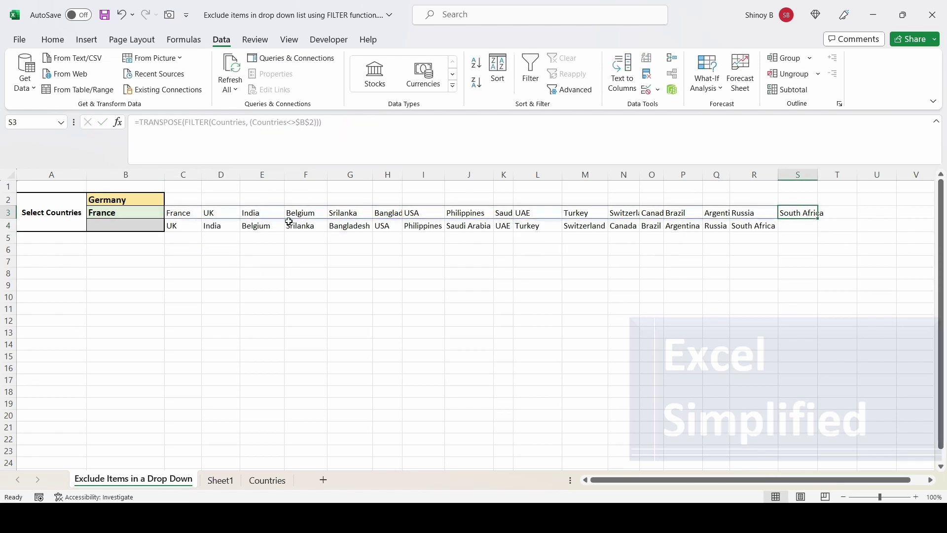
{"action": "left_click", "coordinate": [755, 226]}
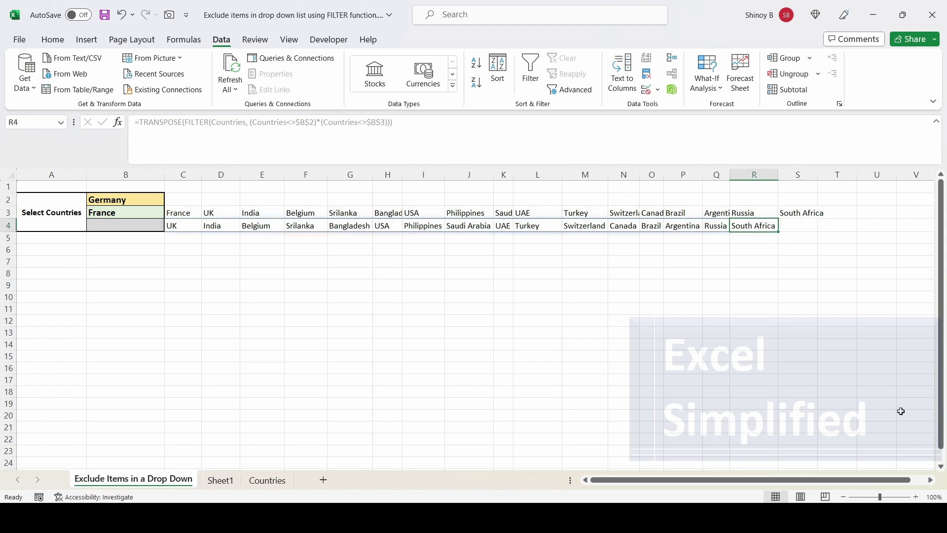
{"action": "left_click", "coordinate": [178, 228]}
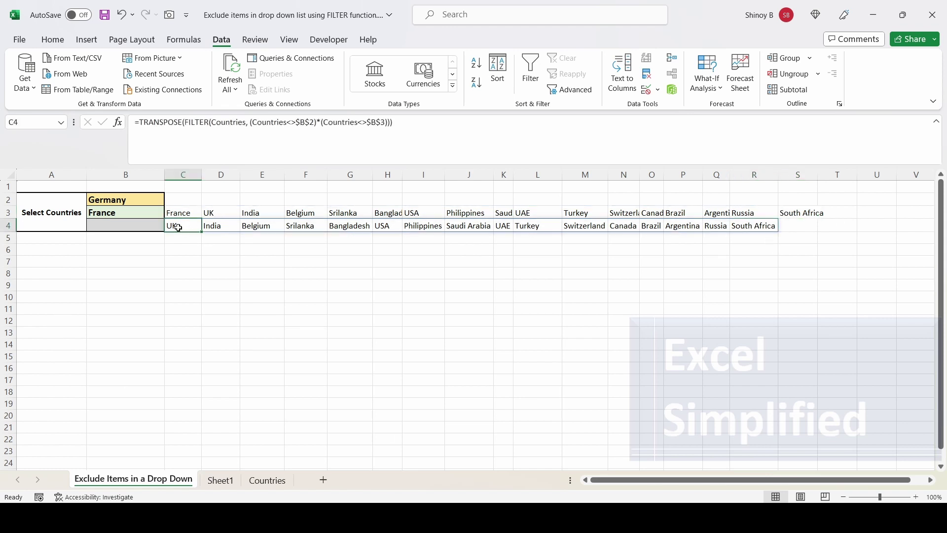
{"action": "left_click", "coordinate": [130, 228]}
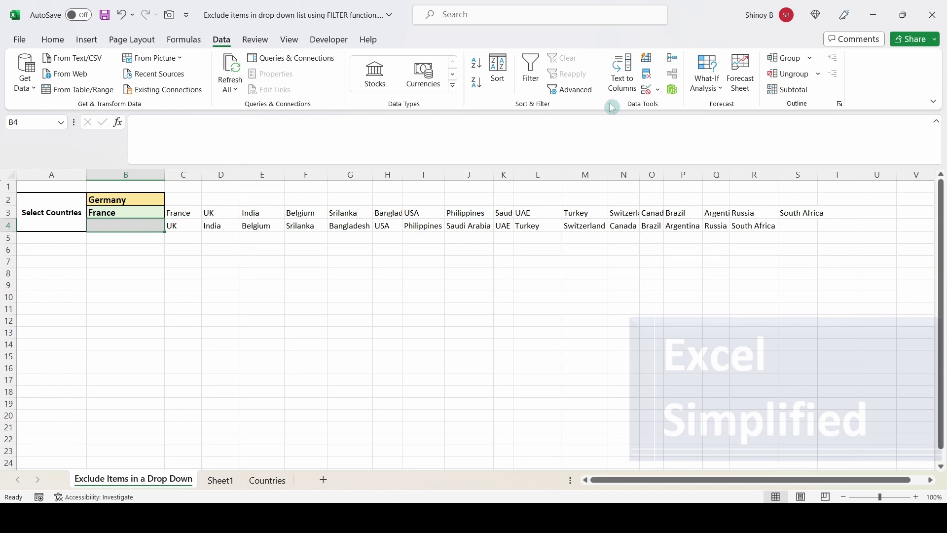
- Give B4 a List validation sourced from =$C$4#, then choose UK from it
{"action": "left_click", "coordinate": [660, 90]}
{"action": "left_click", "coordinate": [309, 187]}
{"action": "left_click", "coordinate": [284, 224]}
{"action": "left_click", "coordinate": [287, 239]}
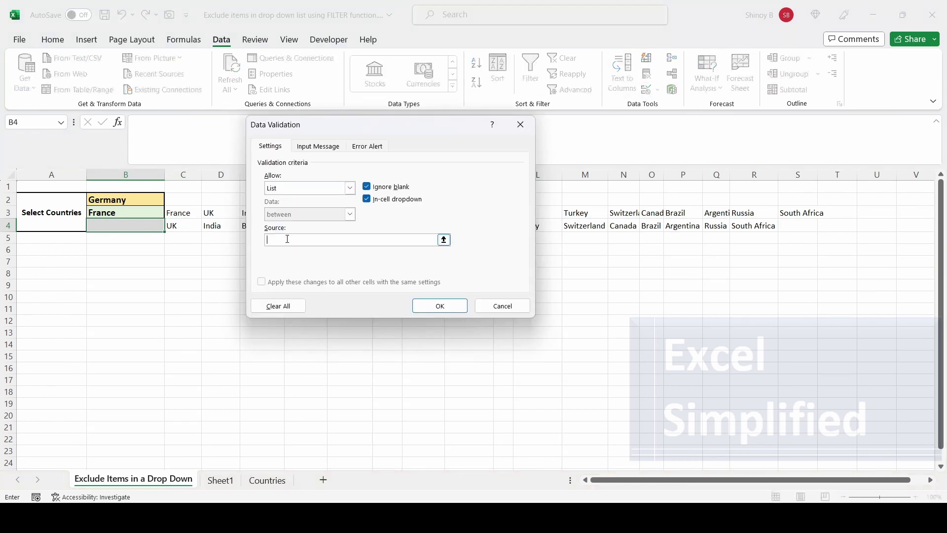
{"action": "type", "text": "="}
{"action": "left_click", "coordinate": [178, 227]}
{"action": "type", "text": "#"}
{"action": "key", "text": "Return"}
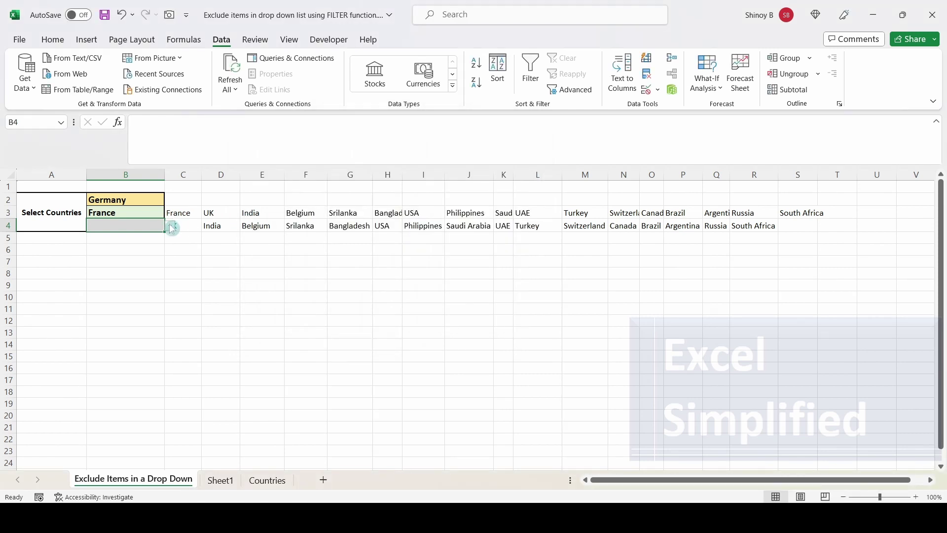
{"action": "left_click", "coordinate": [169, 226]}
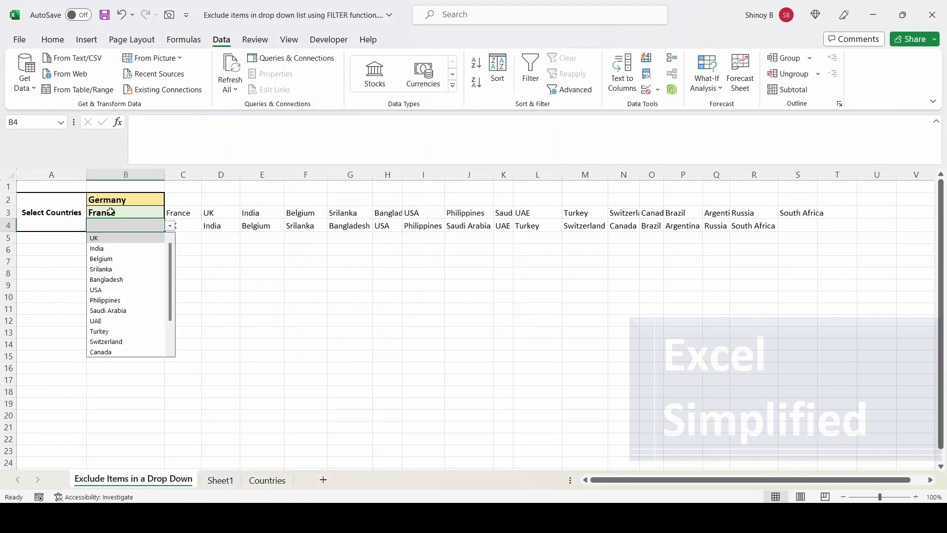
{"action": "left_click", "coordinate": [97, 238]}
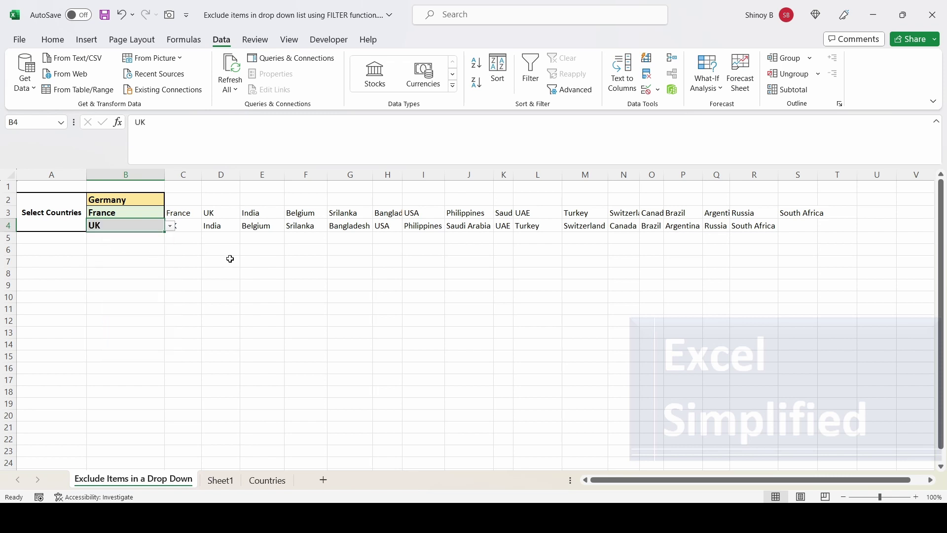
- Examine the two combined conditions in C4's formula, then cancel the edit
{"action": "left_click", "coordinate": [199, 226]}
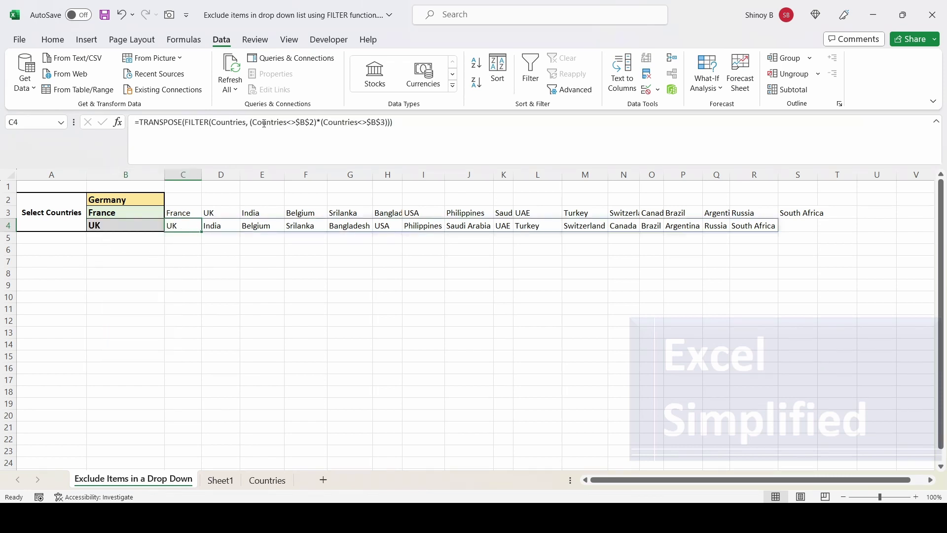
{"action": "left_click_drag", "start_coordinate": [250, 124], "coordinate": [390, 125]}
{"action": "left_click", "coordinate": [318, 123]}
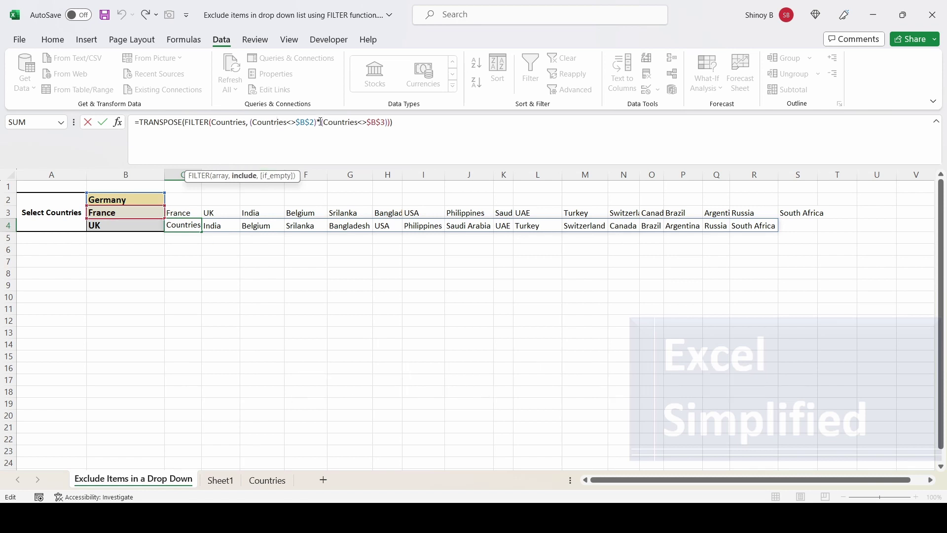
{"action": "left_click_drag", "start_coordinate": [316, 123], "coordinate": [321, 122]}
{"action": "key", "text": "Escape"}
- Review the choices in B2, B3 and B4 alongside C3's helper formula
{"action": "left_click", "coordinate": [186, 212]}
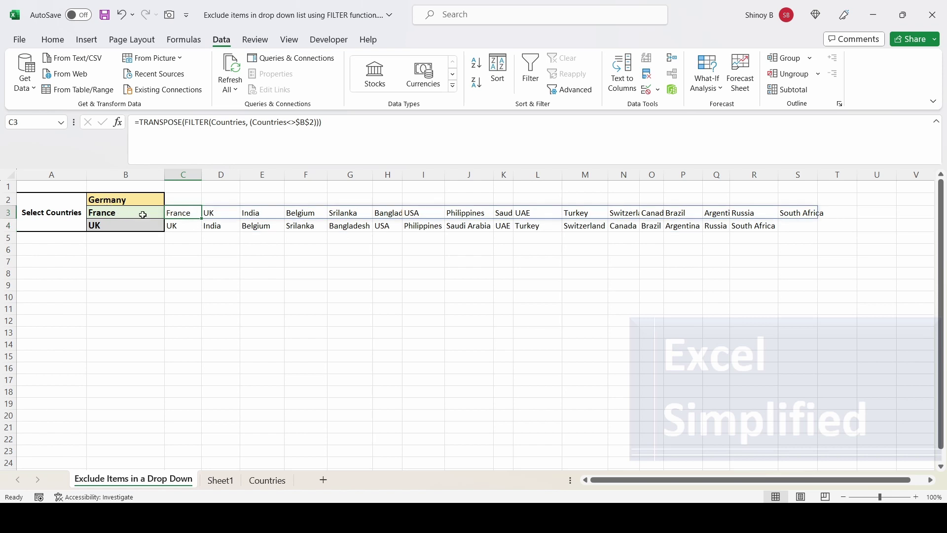
{"action": "left_click", "coordinate": [123, 200]}
{"action": "left_click", "coordinate": [170, 200]}
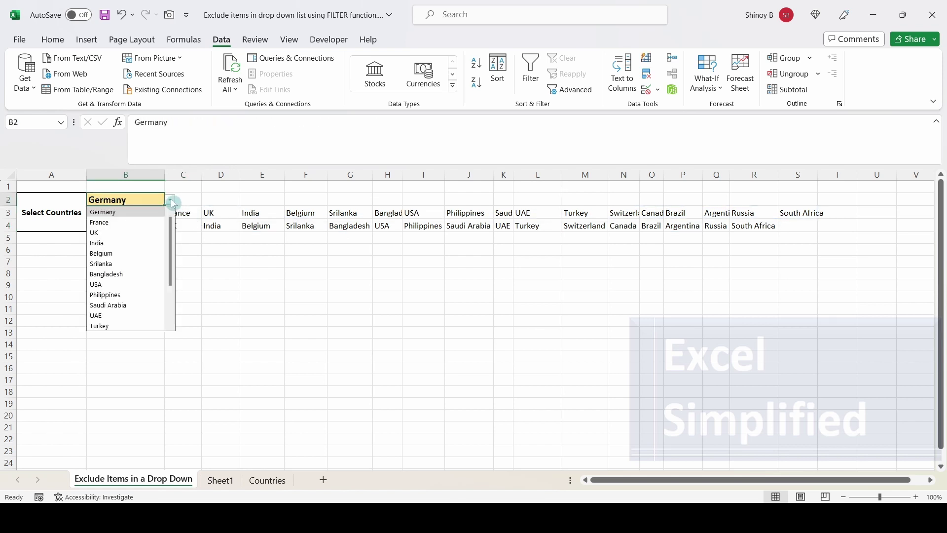
{"action": "left_click", "coordinate": [170, 200]}
{"action": "left_click", "coordinate": [106, 228]}
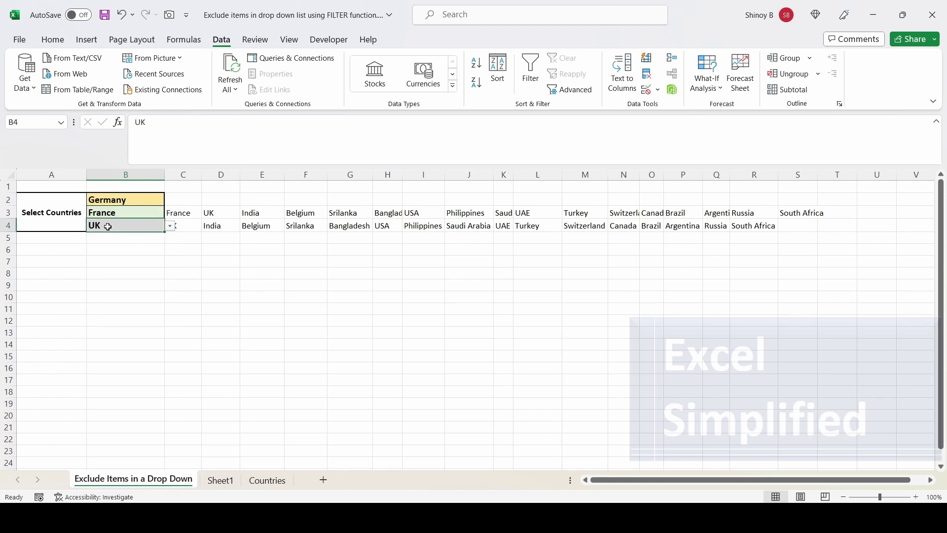
{"action": "left_click", "coordinate": [115, 213]}
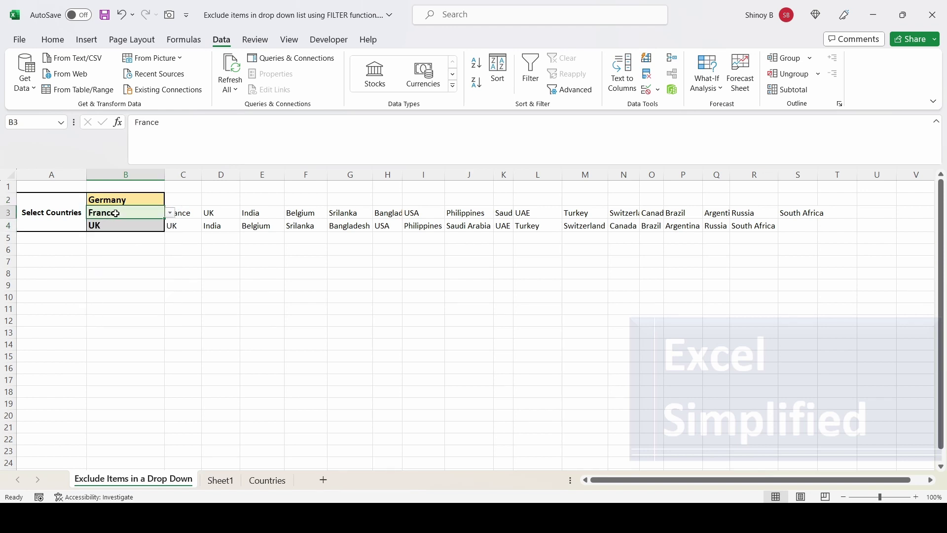
{"action": "left_click", "coordinate": [185, 214]}
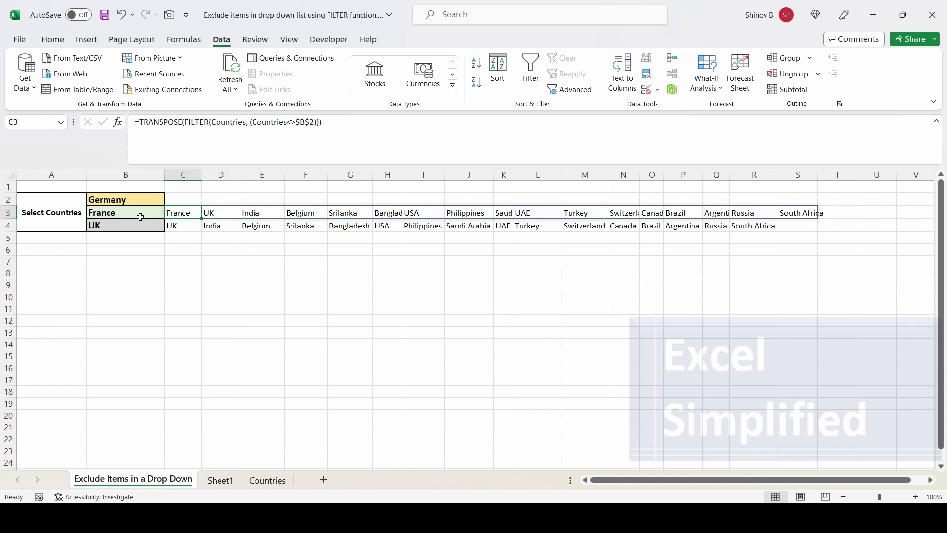
- Paste the *(Countries<>$B$3) condition into C3's formula after (Countries<>$B$2)
{"action": "left_click", "coordinate": [109, 198]}
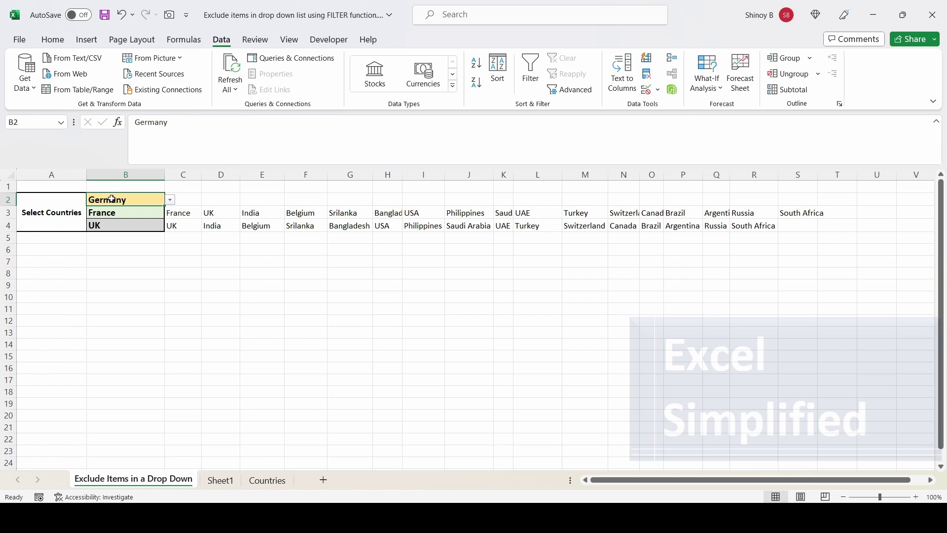
{"action": "left_click", "coordinate": [111, 228]}
{"action": "left_click", "coordinate": [183, 211]}
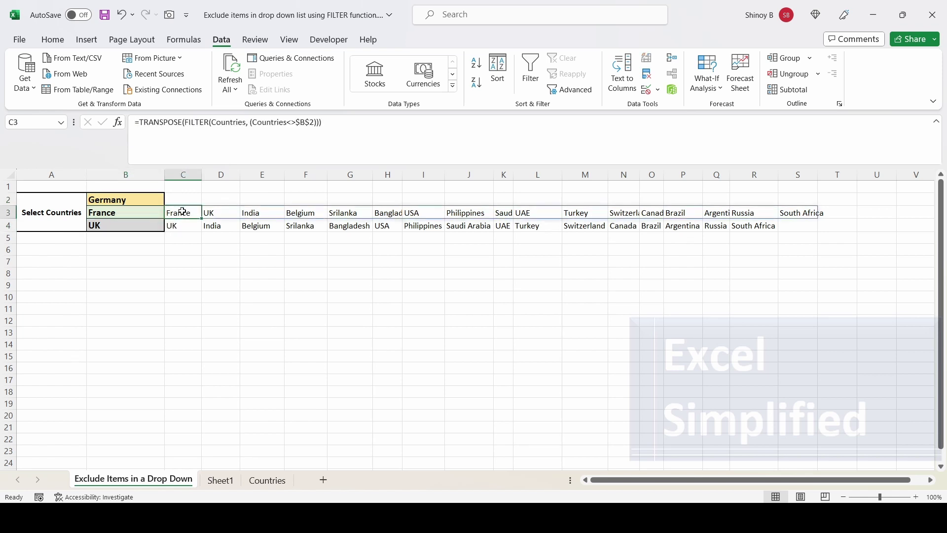
{"action": "left_click", "coordinate": [182, 225]}
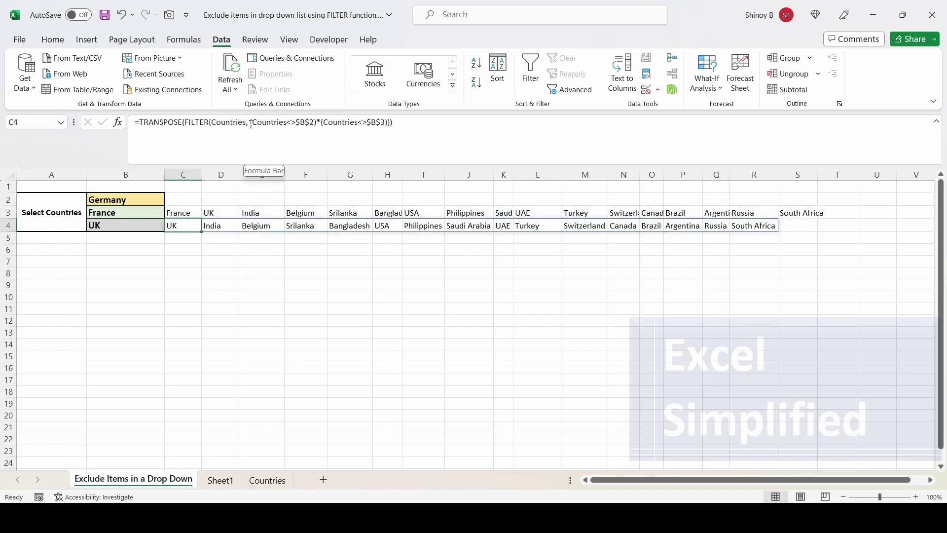
{"action": "left_click_drag", "start_coordinate": [251, 124], "coordinate": [383, 127]}
{"action": "key", "text": "shift+Return"}
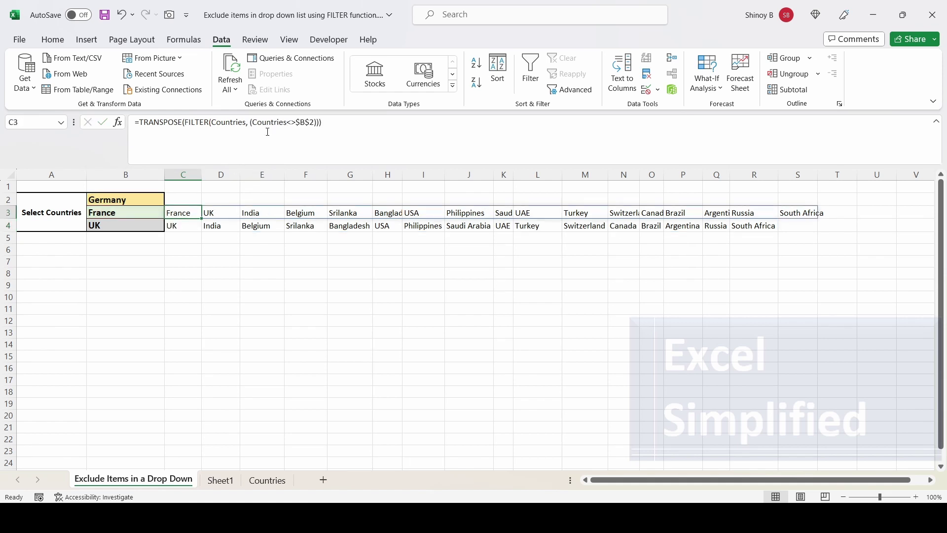
{"action": "left_click", "coordinate": [316, 123]}
{"action": "type", "text": "*(Countries<>$B$3)"}
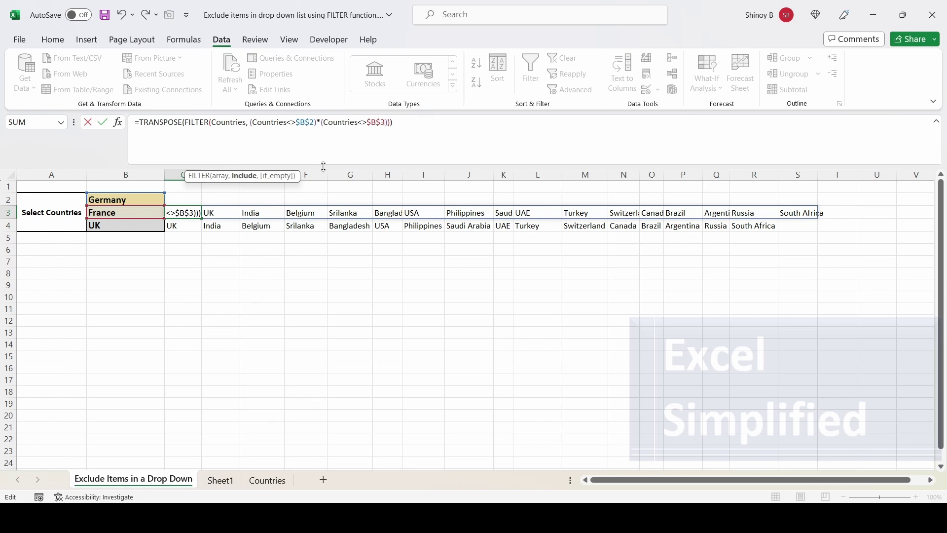
- Commit C3's formula excluding $B$2 and $B$4, clear France from B3, and recheck C3
{"action": "left_click", "coordinate": [136, 214]}
{"action": "key", "text": "Delete"}
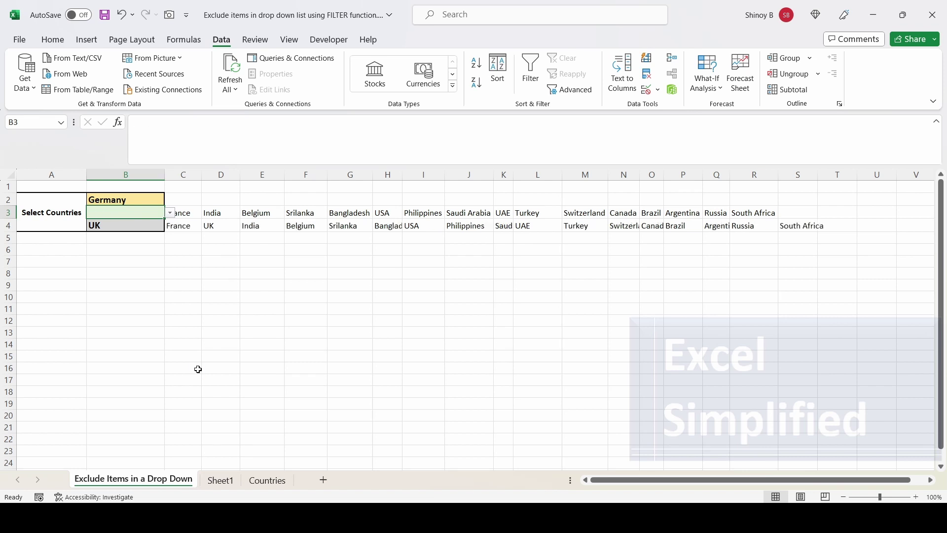
{"action": "left_click", "coordinate": [117, 226]}
{"action": "left_click", "coordinate": [120, 213]}
{"action": "left_click", "coordinate": [191, 214]}
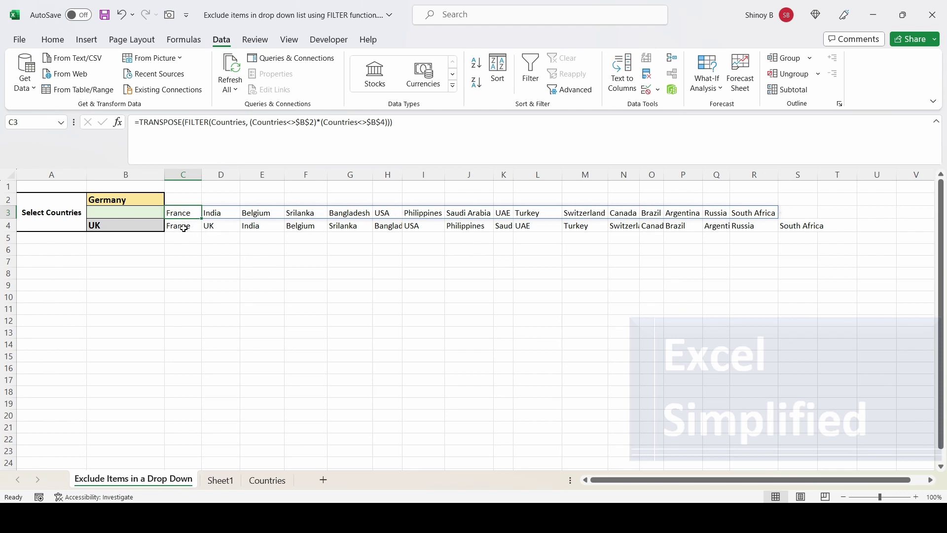
- Inspect the row 3 and row 4 helper lists spilling across the helper cells
{"action": "left_click", "coordinate": [125, 229]}
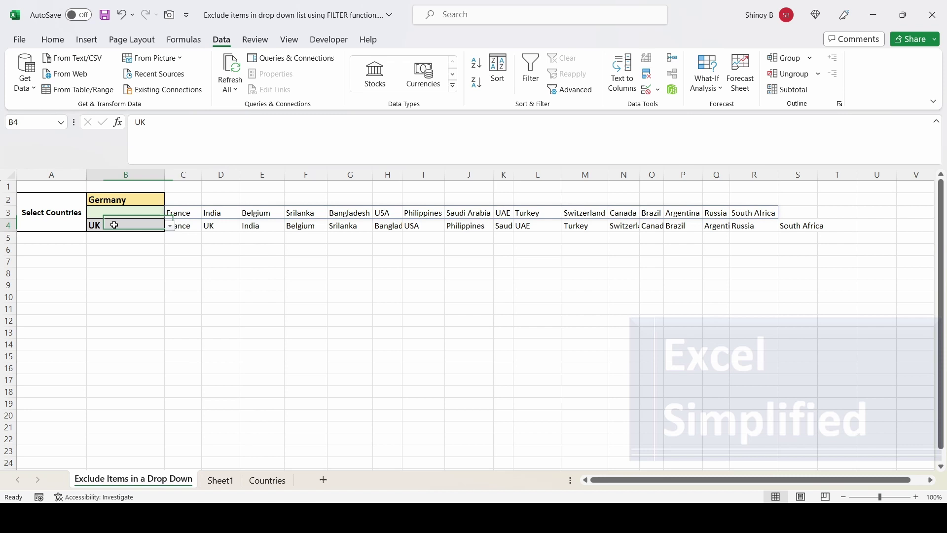
{"action": "left_click", "coordinate": [213, 229]}
{"action": "left_click", "coordinate": [174, 213]}
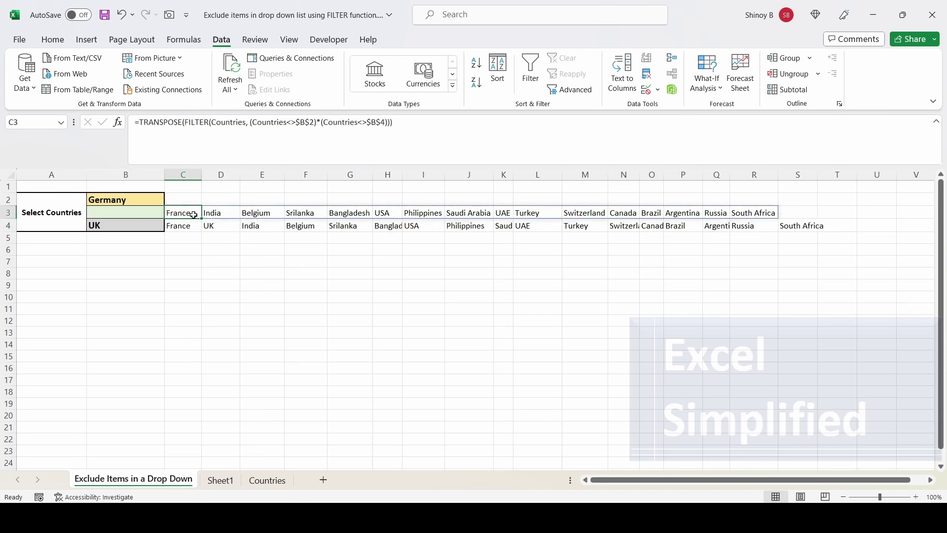
{"action": "left_click", "coordinate": [95, 226]}
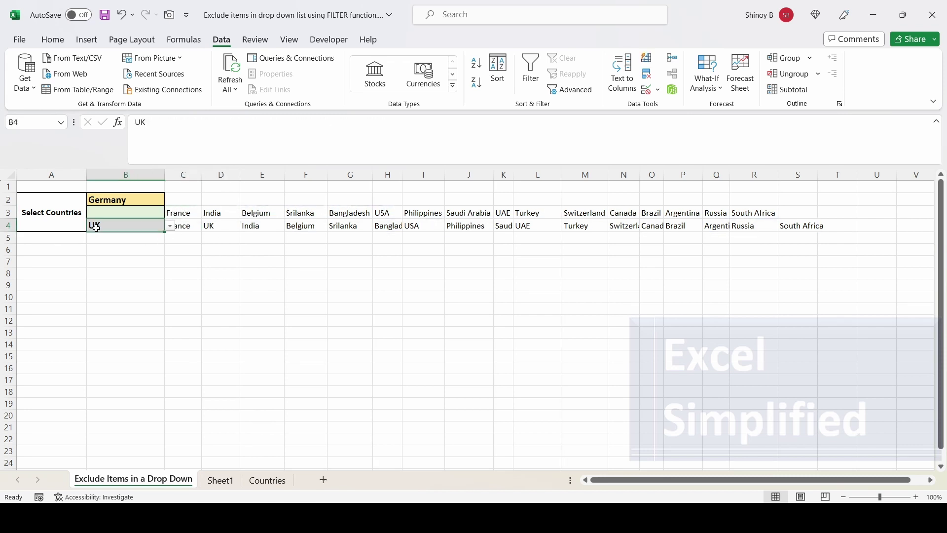
{"action": "left_click", "coordinate": [191, 212]}
{"action": "left_click_drag", "start_coordinate": [191, 214], "coordinate": [685, 213]}
- Choose France for B3, then reopen B3's list and close it without changing it
{"action": "left_click", "coordinate": [143, 212]}
{"action": "left_click", "coordinate": [170, 213]}
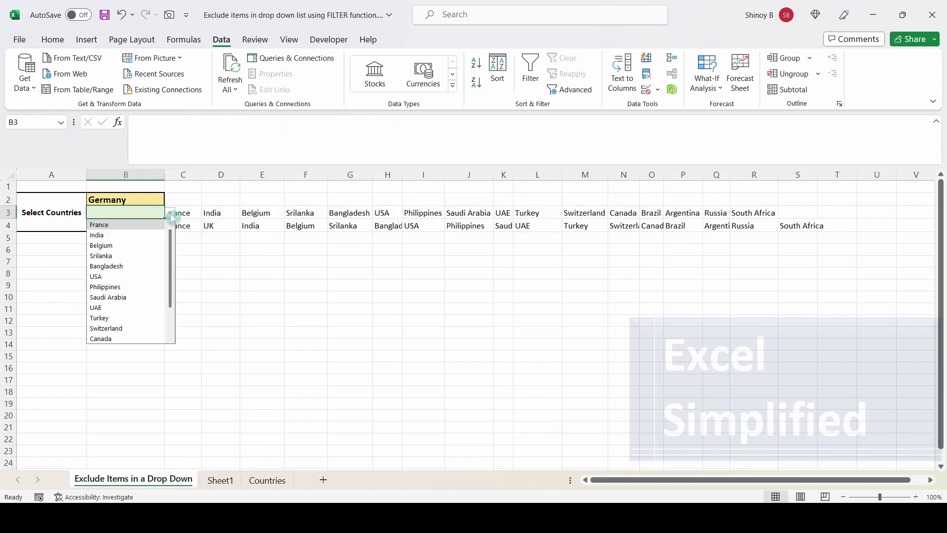
{"action": "left_click", "coordinate": [105, 224]}
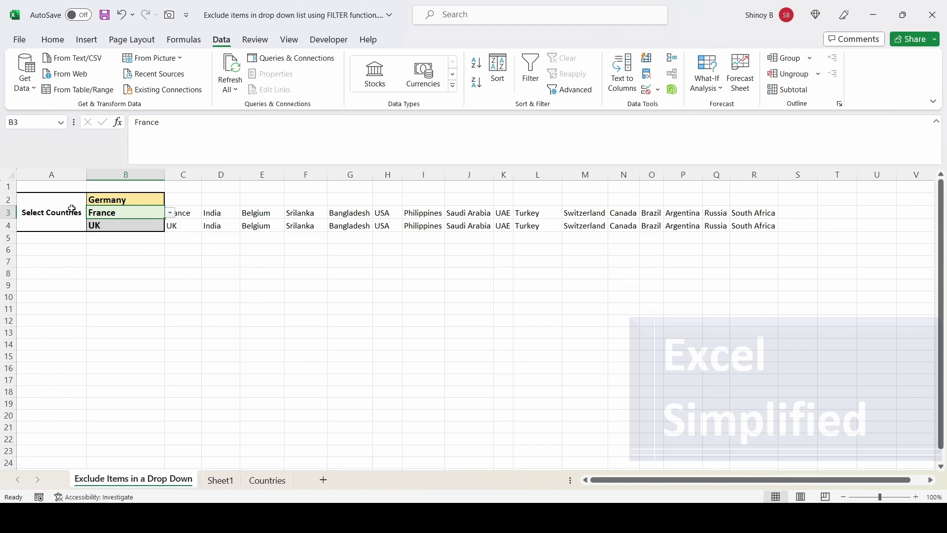
{"action": "left_click", "coordinate": [126, 200]}
{"action": "left_click", "coordinate": [101, 229]}
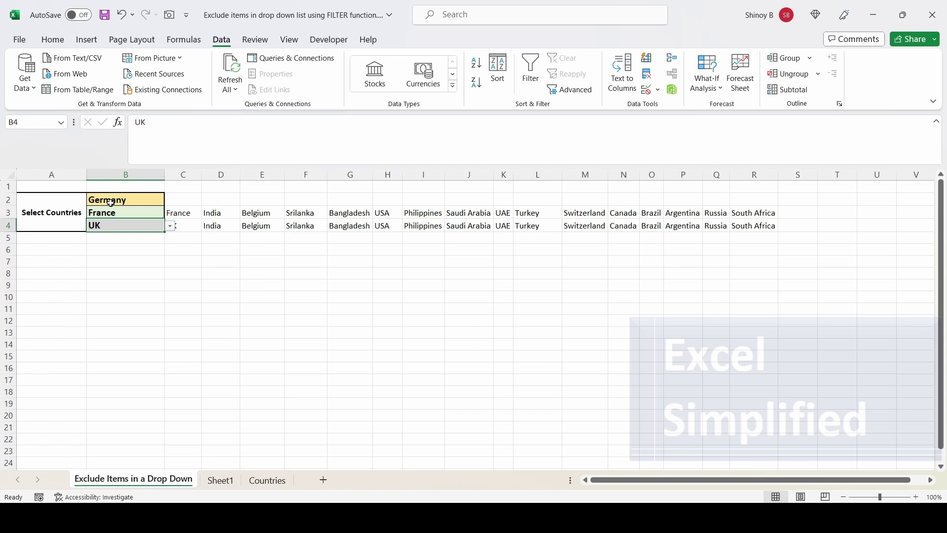
{"action": "left_click", "coordinate": [143, 213]}
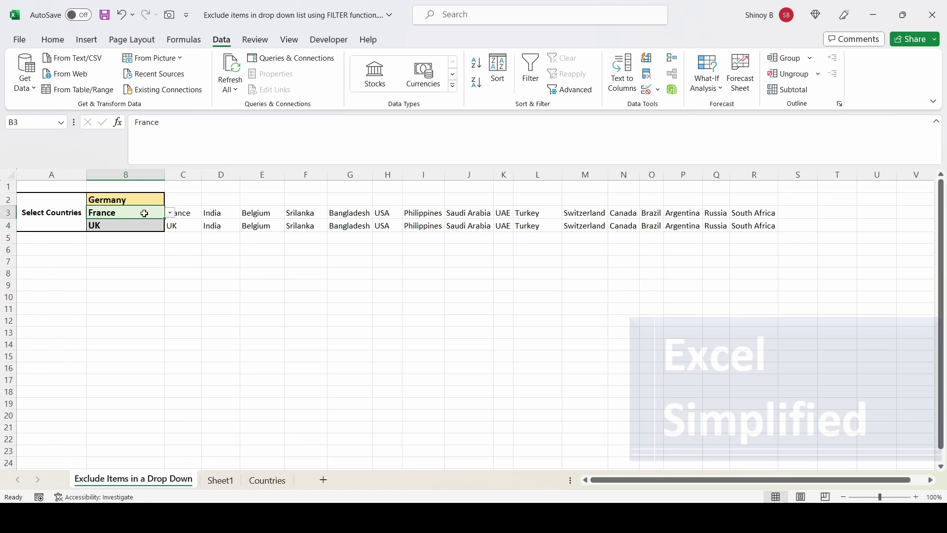
{"action": "left_click", "coordinate": [169, 214]}
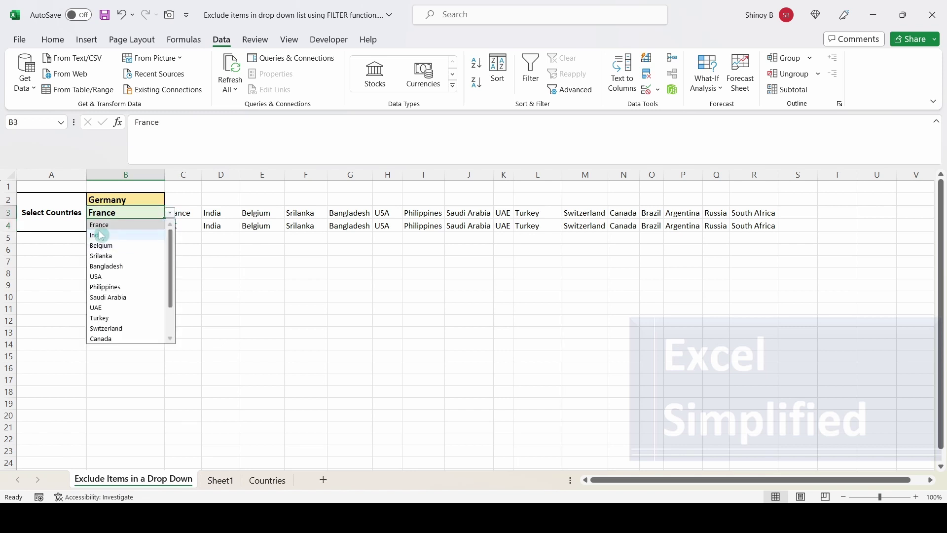
{"action": "left_click_drag", "start_coordinate": [173, 262], "coordinate": [168, 233]}
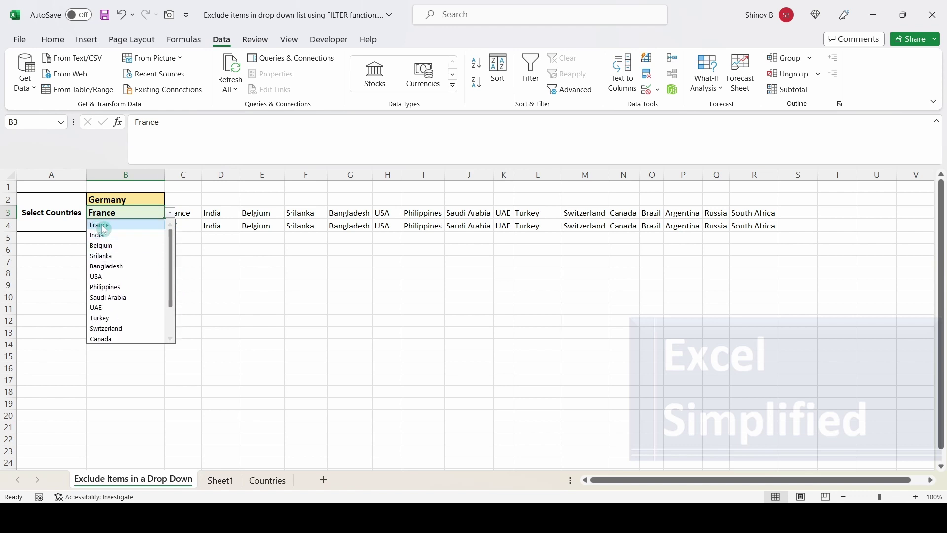
{"action": "left_click", "coordinate": [184, 196]}
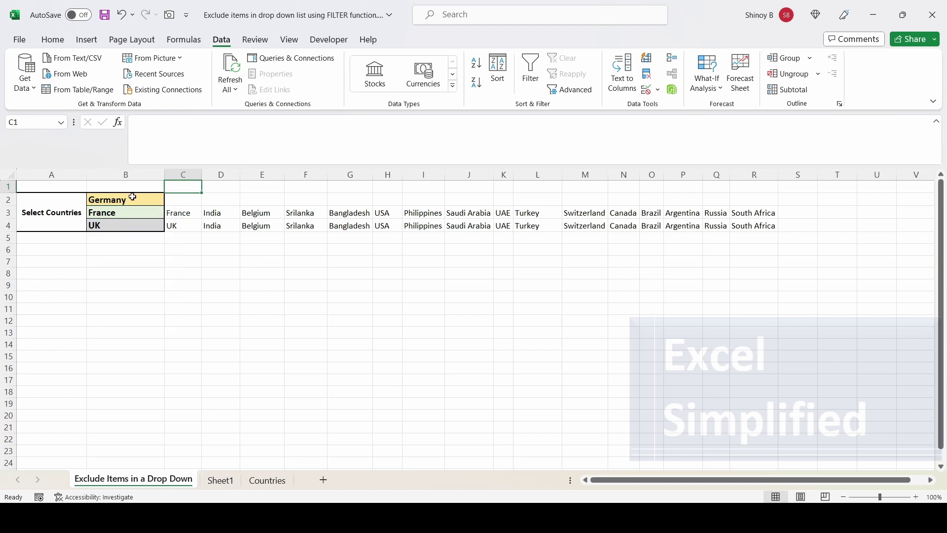
- Clear Germany from B2 and choose Germany for B3 instead
{"action": "left_click", "coordinate": [126, 202]}
{"action": "key", "text": "Delete"}
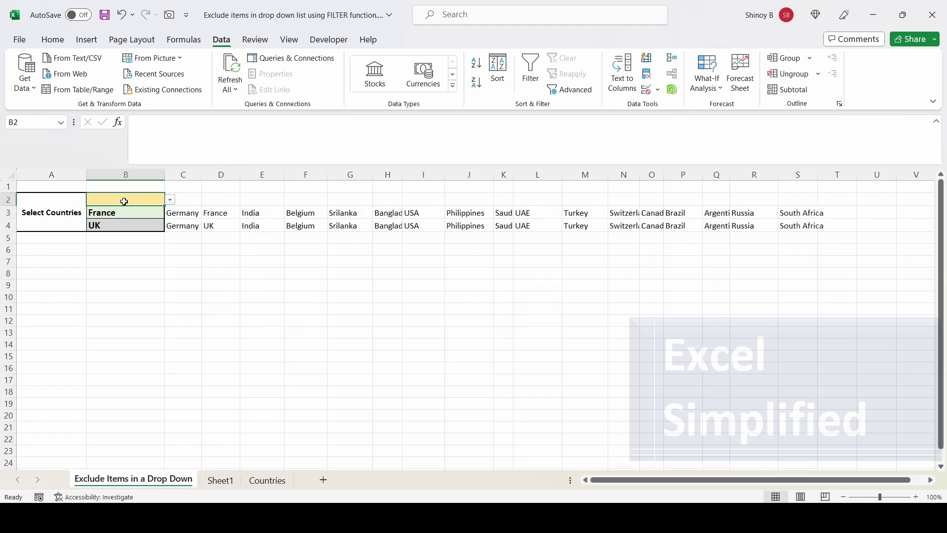
{"action": "left_click", "coordinate": [130, 212]}
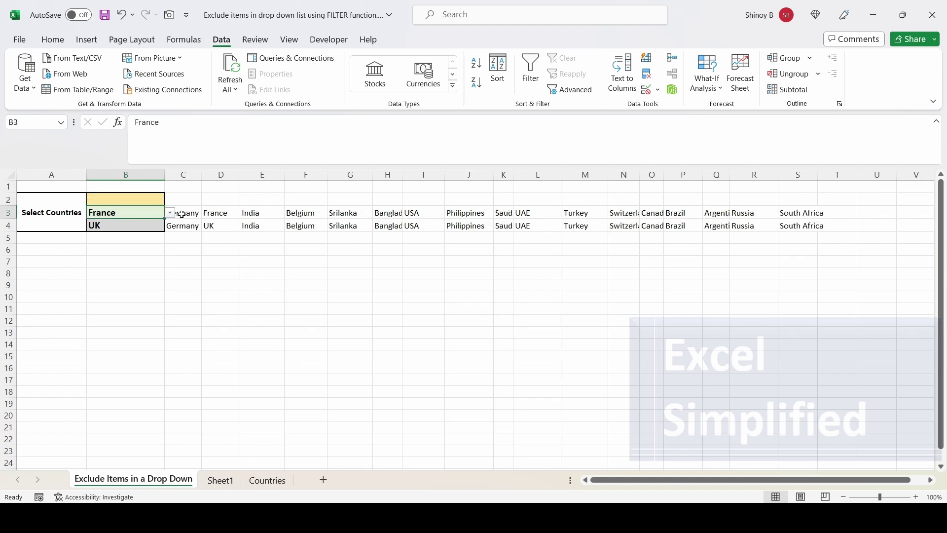
{"action": "left_click", "coordinate": [170, 212]}
{"action": "left_click", "coordinate": [107, 226]}
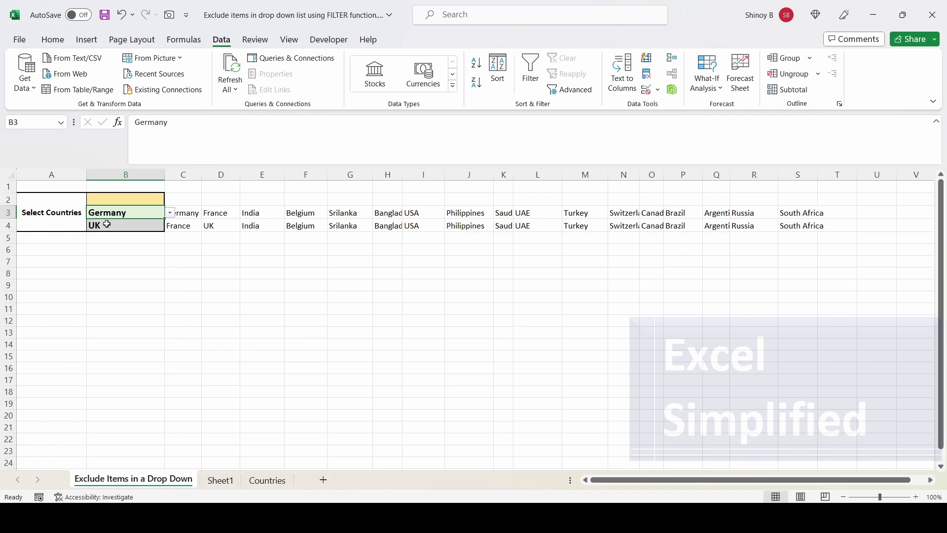
{"action": "left_click", "coordinate": [133, 198]}
{"action": "left_click", "coordinate": [187, 213]}
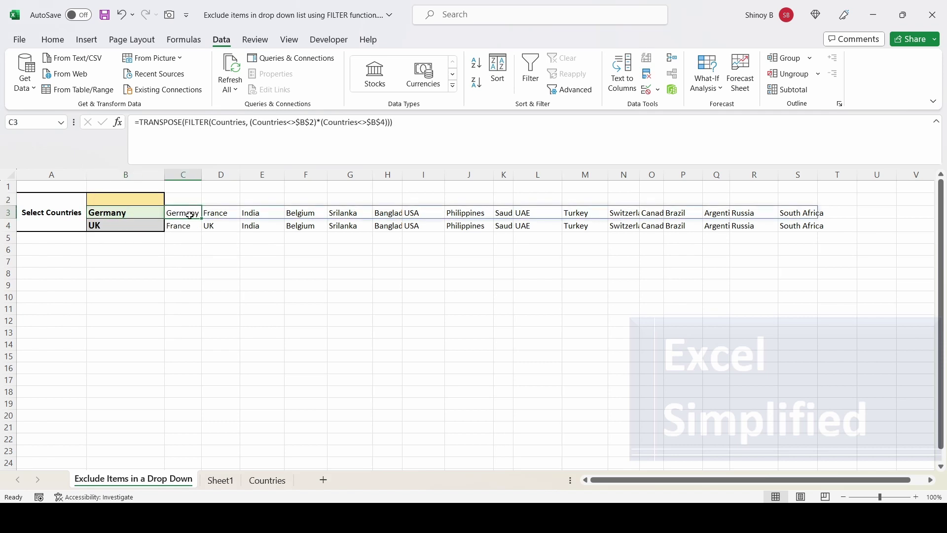
- Copy C3's helper formula to C2 and change its first exclusion from $B$2 to $B$3
{"action": "key", "text": "ctrl+c"}
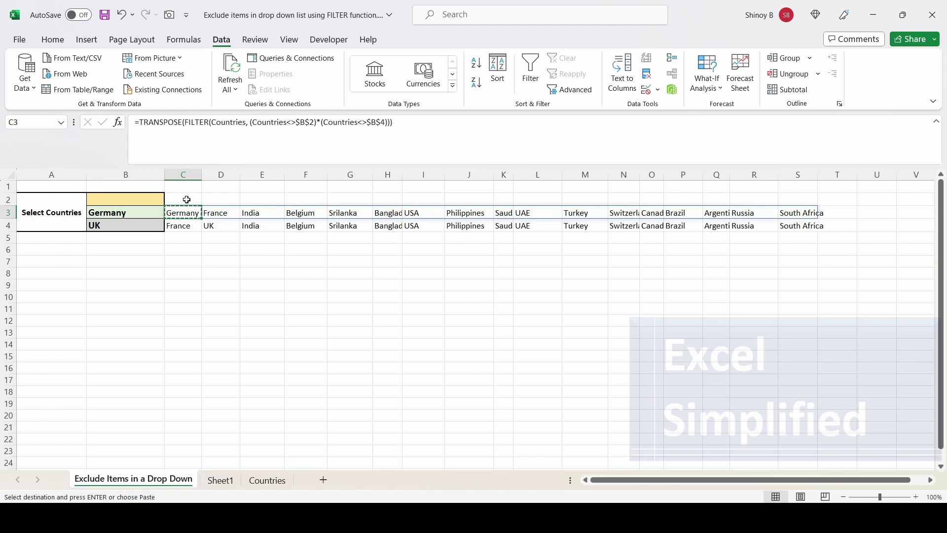
{"action": "left_click", "coordinate": [186, 197]}
{"action": "key", "text": "ctrl+v"}
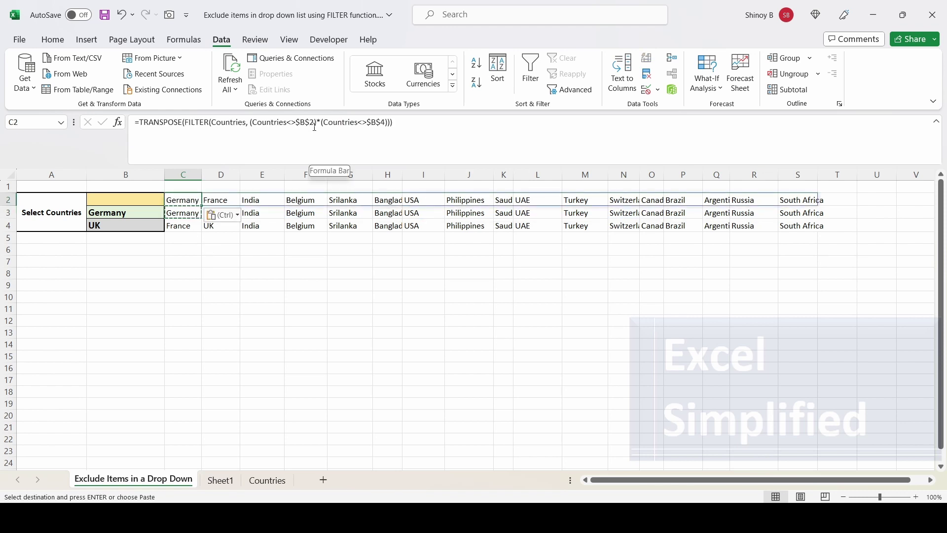
{"action": "left_click", "coordinate": [311, 126]}
{"action": "key", "text": "Delete"}
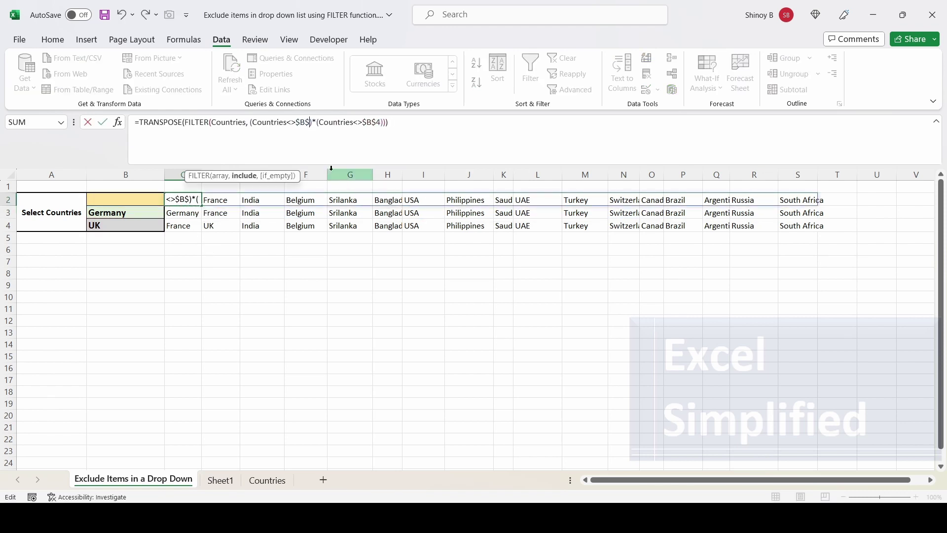
{"action": "type", "text": "3"}
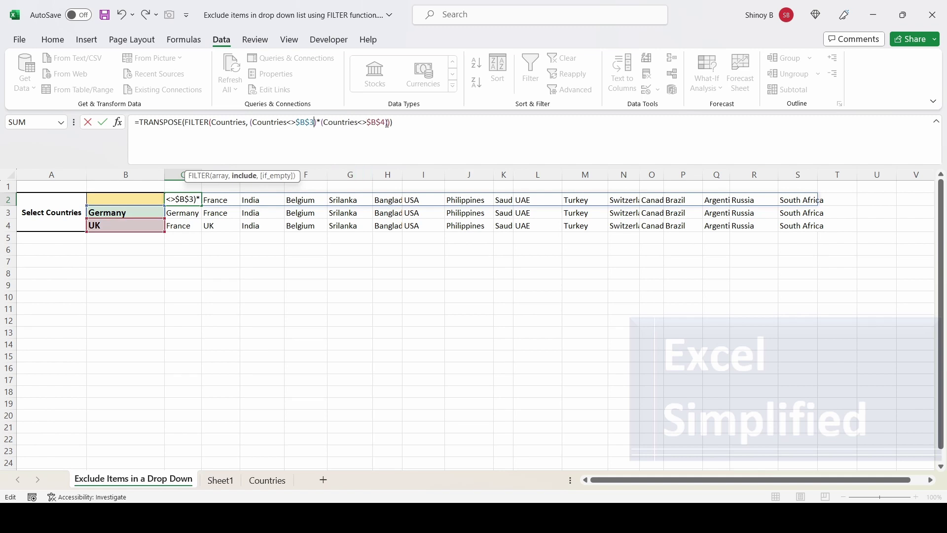
{"action": "key", "text": "Return"}
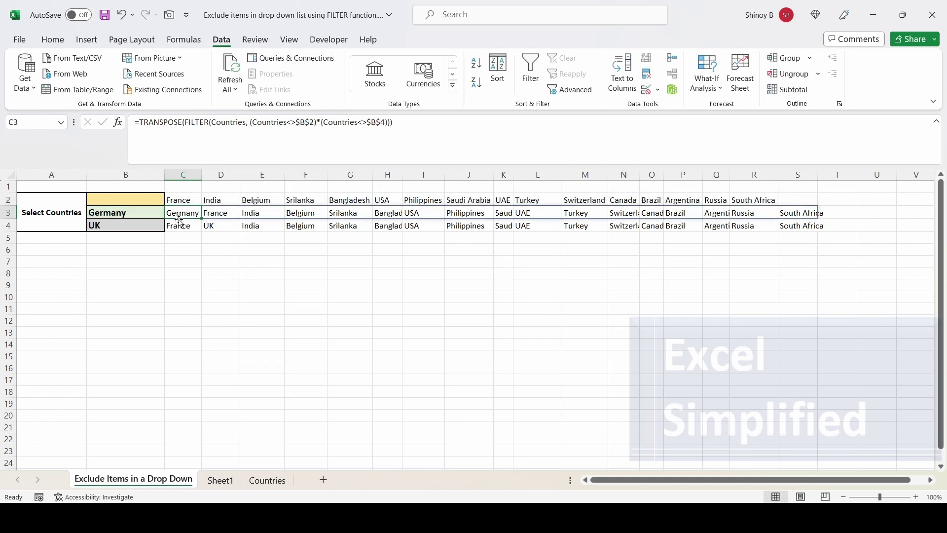
{"action": "left_click_drag", "start_coordinate": [103, 216], "coordinate": [103, 226]}
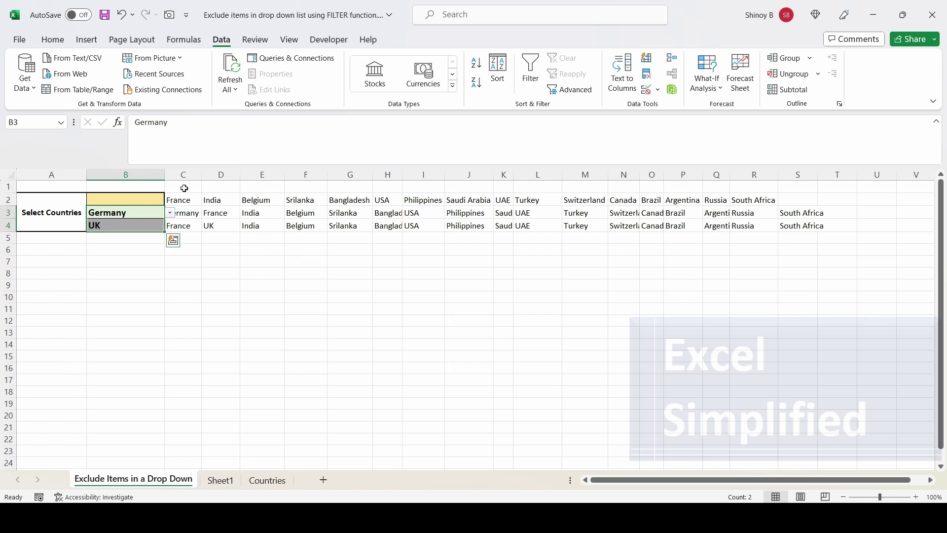
{"action": "left_click_drag", "start_coordinate": [193, 205], "coordinate": [538, 200]}
- Change B2's Data Validation list source from =Countries to the C2 helper spill range
{"action": "left_click", "coordinate": [148, 200]}
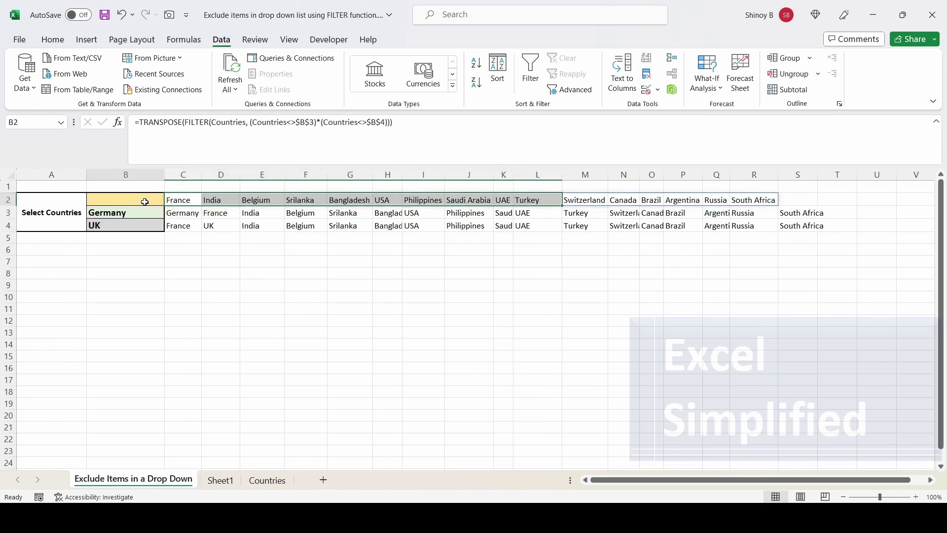
{"action": "left_click", "coordinate": [657, 90]}
{"action": "left_click", "coordinate": [672, 105]}
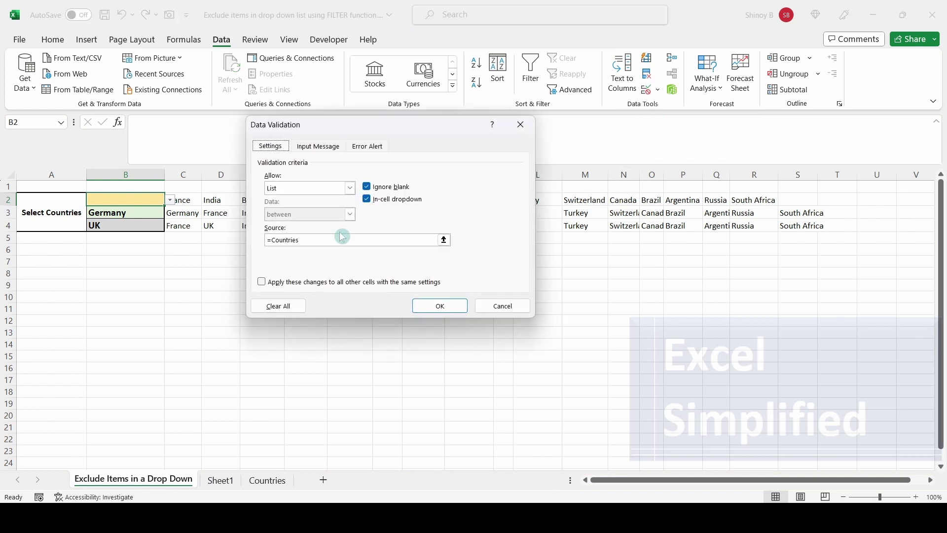
{"action": "left_click", "coordinate": [267, 479]}
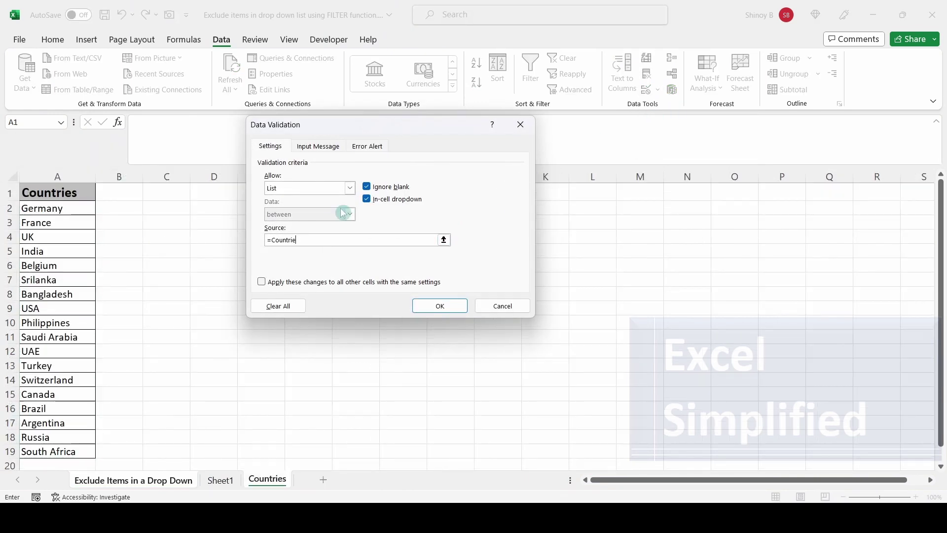
{"action": "key", "text": "ctrl+a"}
{"action": "key", "text": "BackSpace"}
{"action": "left_click", "coordinate": [133, 480]}
{"action": "left_click", "coordinate": [188, 202]}
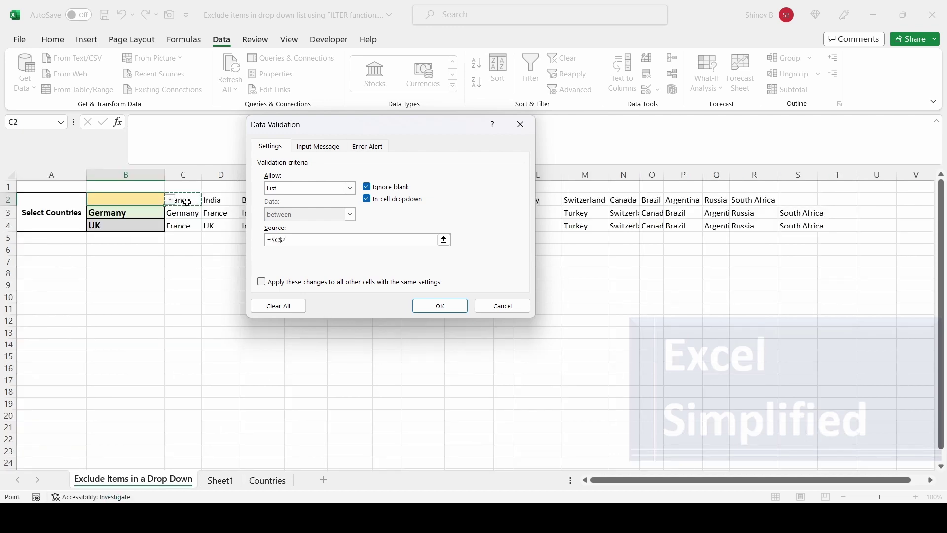
{"action": "key", "text": "Return"}
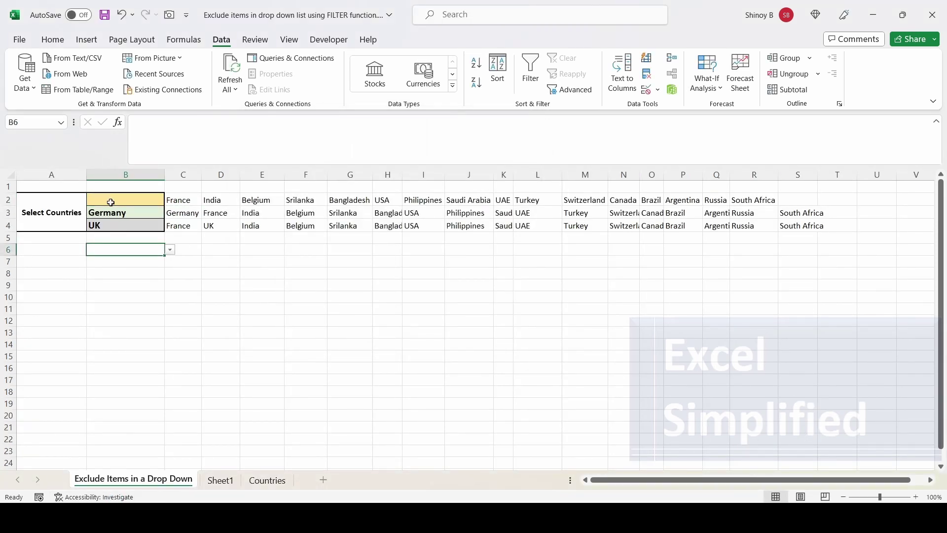
- Choose Belgium for B2 from its filtered country list
{"action": "left_click", "coordinate": [111, 202]}
{"action": "left_click", "coordinate": [170, 200]}
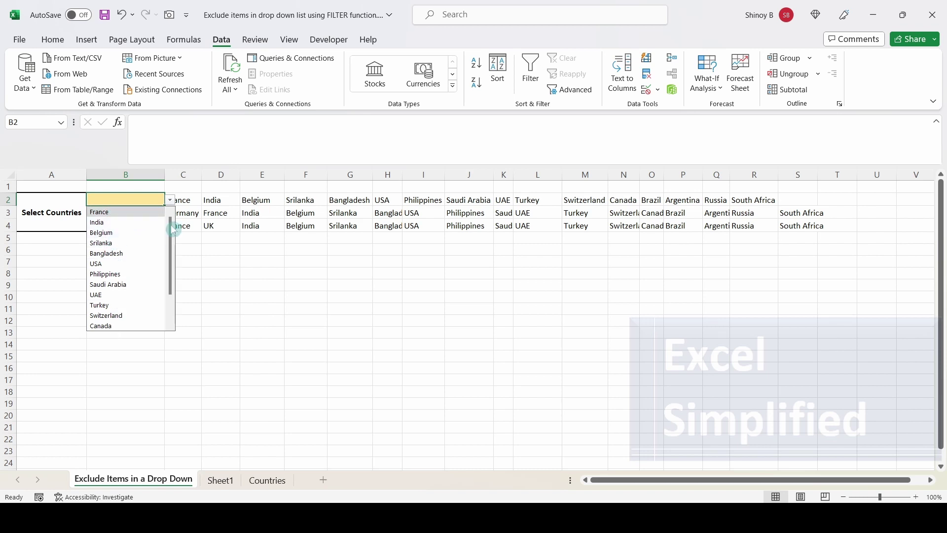
{"action": "left_click", "coordinate": [208, 198]}
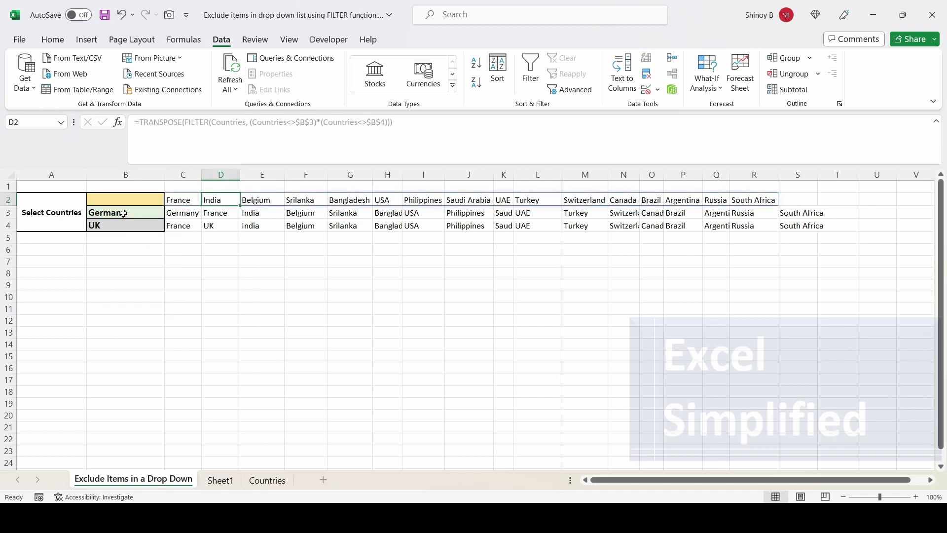
{"action": "left_click_drag", "start_coordinate": [124, 213], "coordinate": [125, 226]}
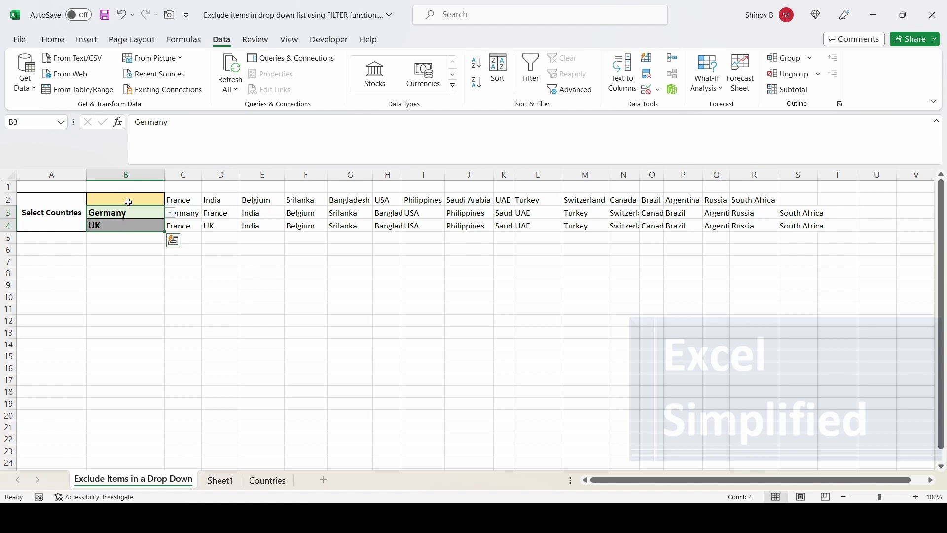
{"action": "left_click", "coordinate": [127, 202]}
{"action": "left_click", "coordinate": [169, 200]}
{"action": "left_click", "coordinate": [140, 233]}
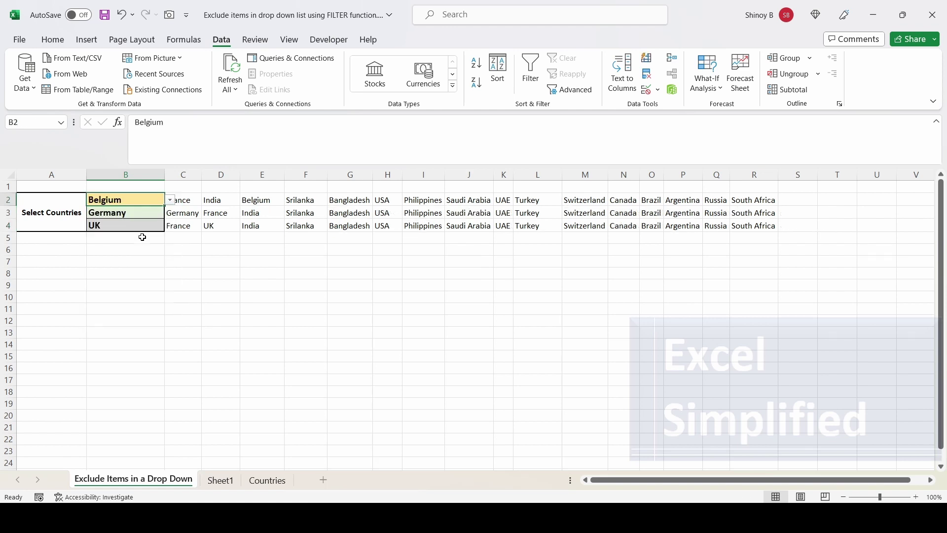
{"action": "left_click", "coordinate": [192, 289]}
- Check B3's and B4's drop-down lists, leaving Germany and UK in place
{"action": "left_click", "coordinate": [133, 215]}
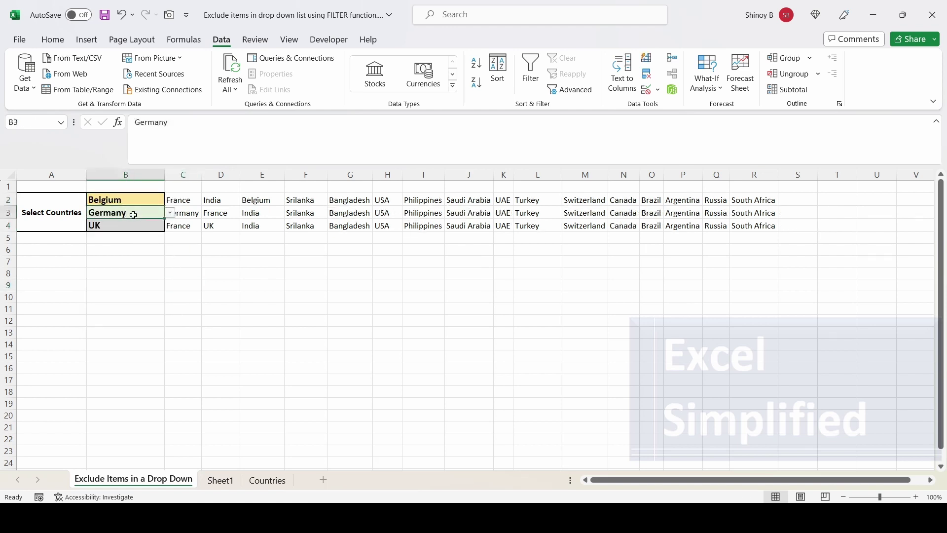
{"action": "left_click", "coordinate": [170, 214]}
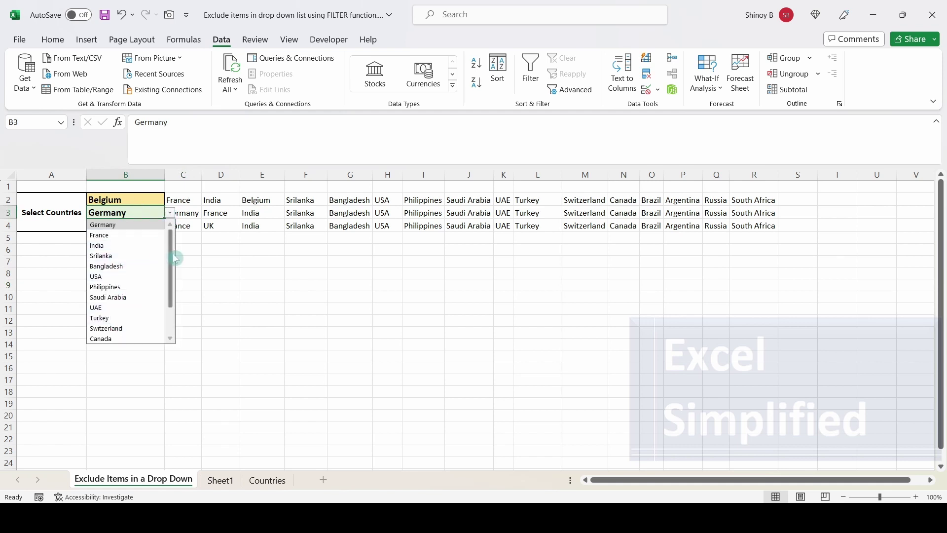
{"action": "mouse_move", "coordinate": [172, 258]}
{"action": "left_mouse_down"}
{"action": "mouse_move", "coordinate": [169, 317]}
{"action": "mouse_move", "coordinate": [170, 257]}
{"action": "left_mouse_up"}
{"action": "left_click", "coordinate": [148, 211]}
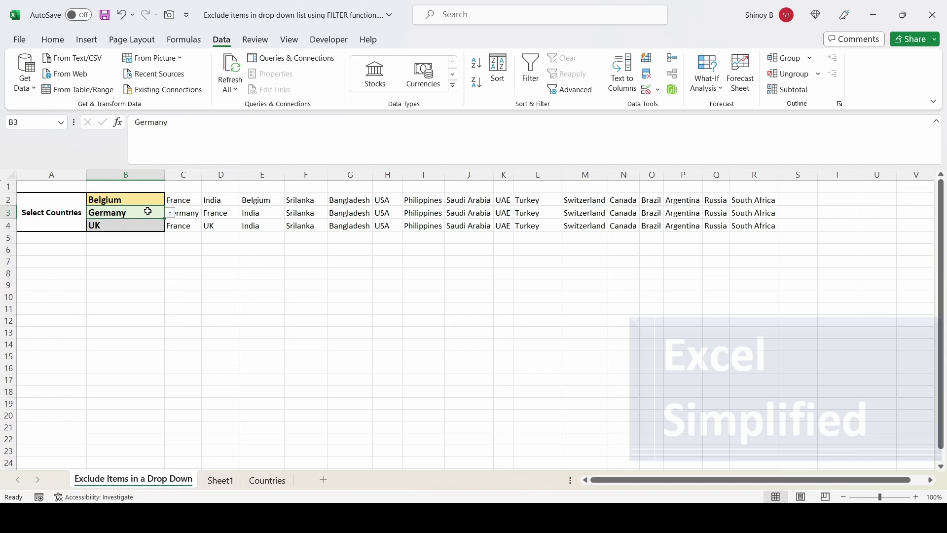
{"action": "left_click", "coordinate": [148, 227]}
{"action": "left_click", "coordinate": [169, 227]}
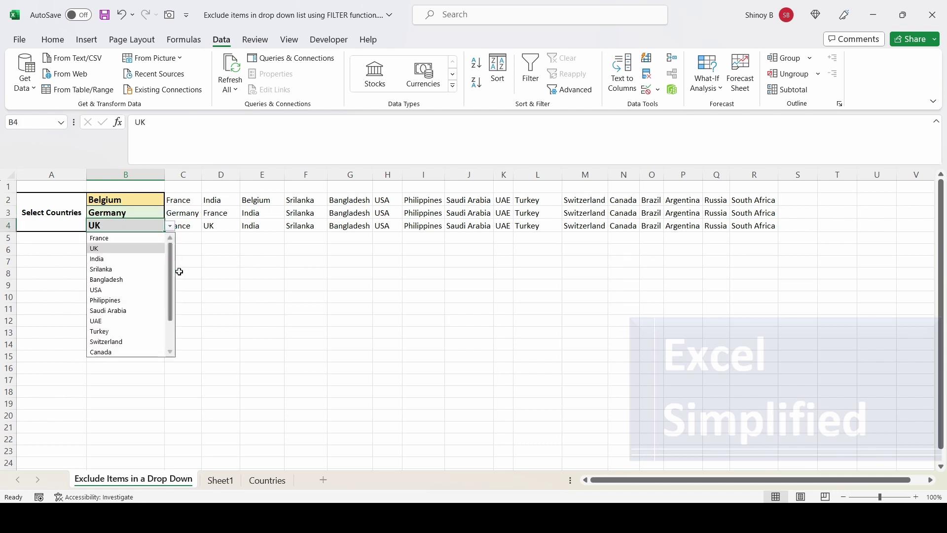
{"action": "mouse_move", "coordinate": [170, 248]}
{"action": "left_mouse_down"}
{"action": "mouse_move", "coordinate": [167, 278]}
{"action": "mouse_move", "coordinate": [170, 247]}
{"action": "left_mouse_up"}
{"action": "left_click", "coordinate": [134, 198]}
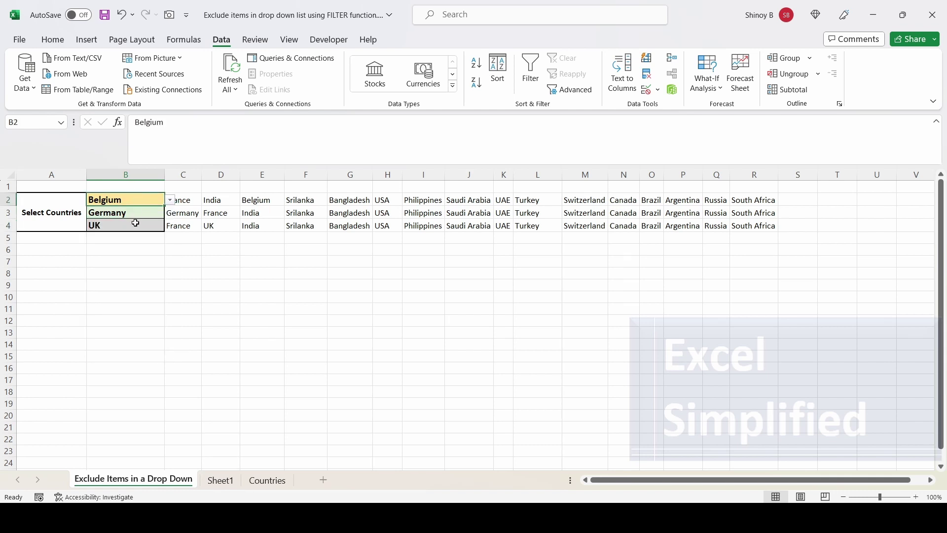
{"action": "left_click", "coordinate": [133, 211]}
{"action": "left_click", "coordinate": [130, 228]}
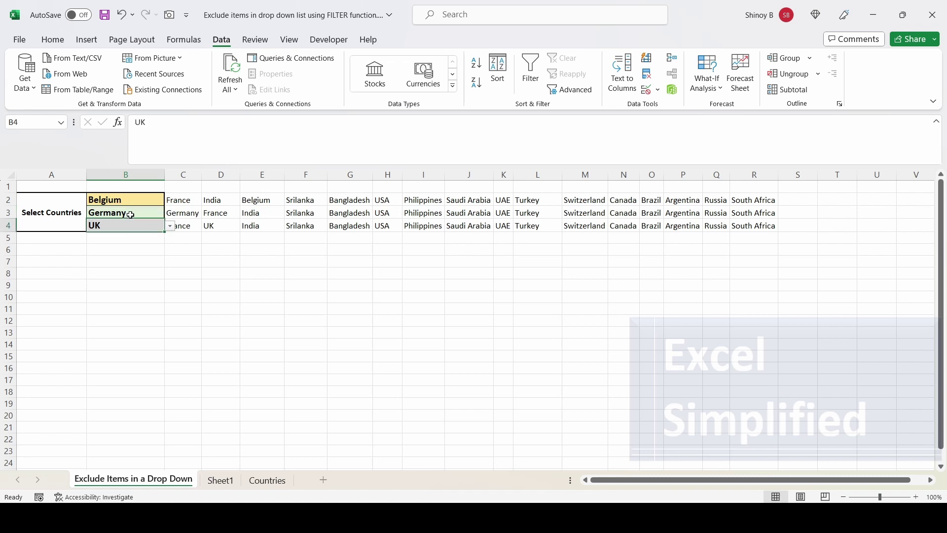
{"action": "left_click", "coordinate": [130, 214]}
{"action": "left_click", "coordinate": [125, 199]}
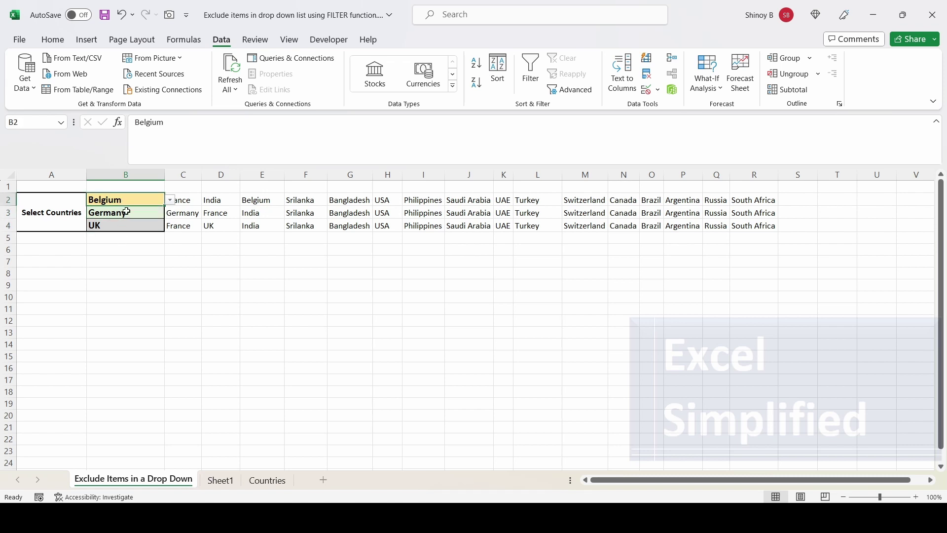
{"action": "left_click", "coordinate": [124, 211]}
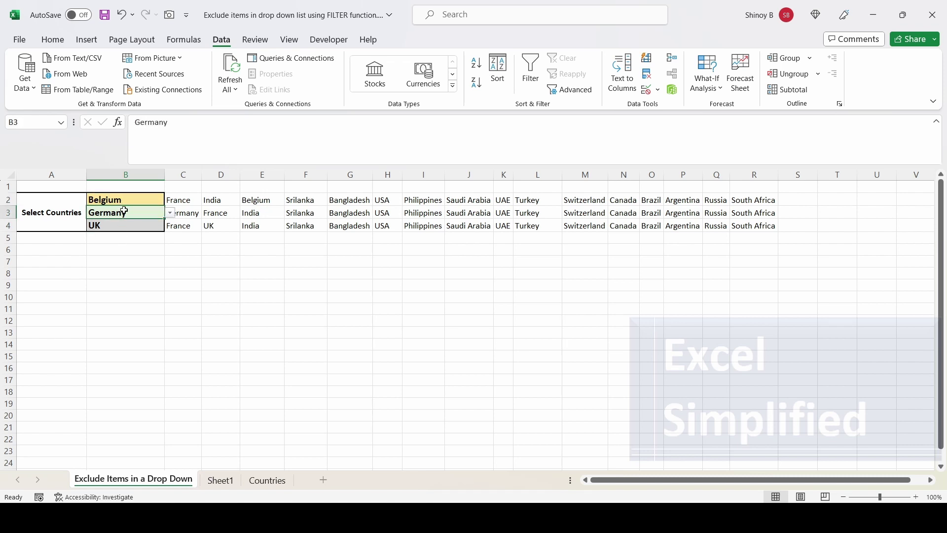
- Hide the helper lists in C2:V4 by setting their font colour to white
{"action": "left_click", "coordinate": [183, 200]}
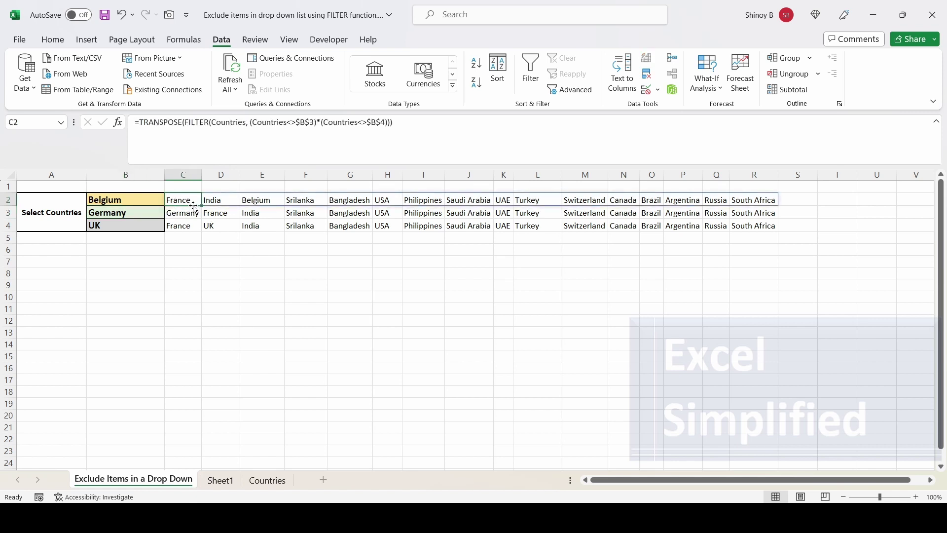
{"action": "left_click_drag", "start_coordinate": [194, 206], "coordinate": [900, 223]}
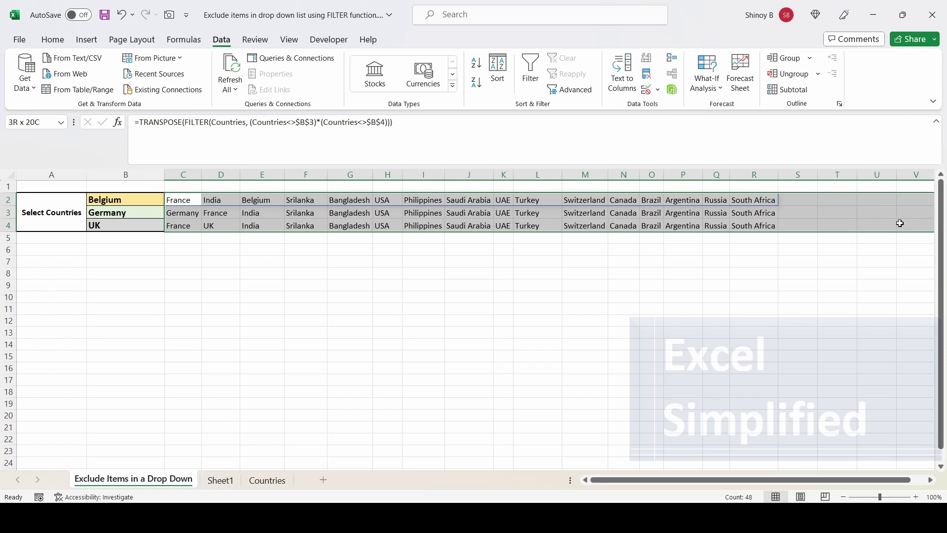
{"action": "left_click", "coordinate": [51, 39]}
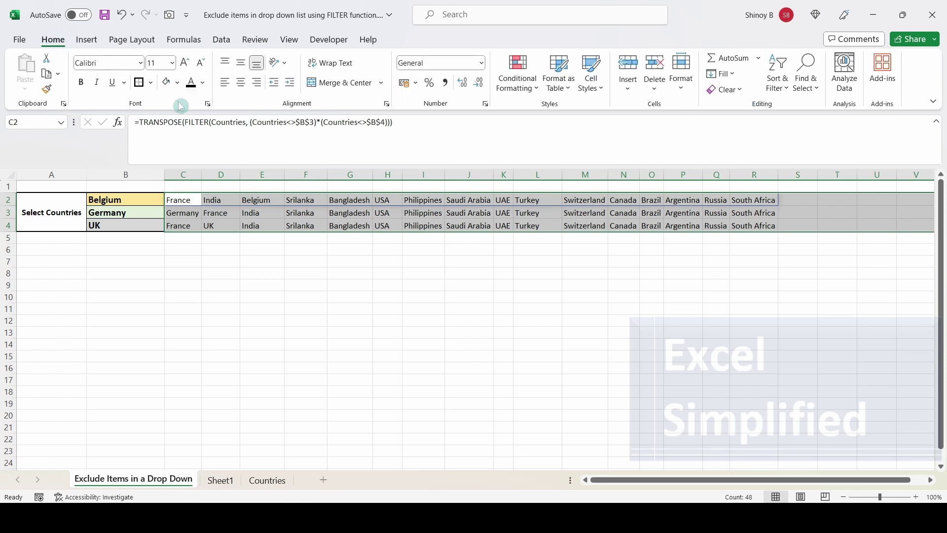
{"action": "left_click", "coordinate": [202, 82]}
{"action": "left_click", "coordinate": [194, 131]}
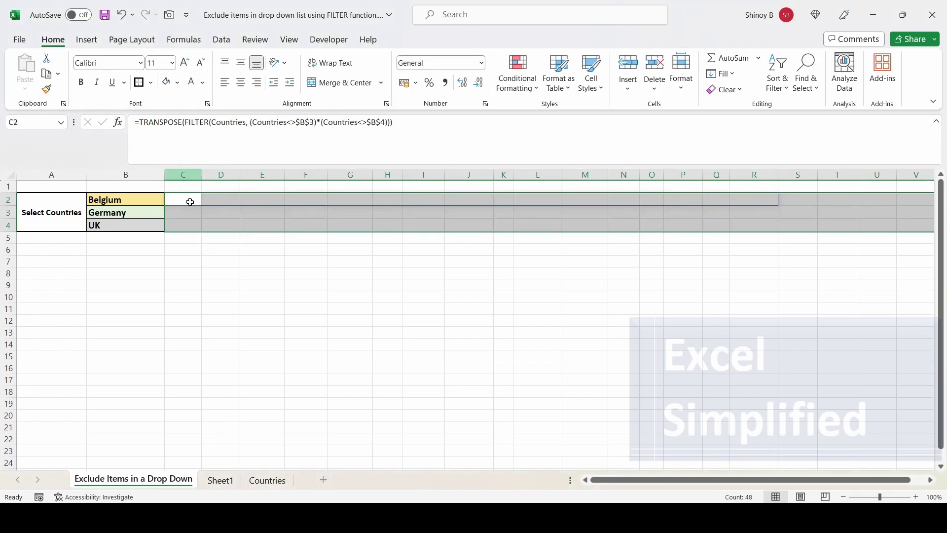
{"action": "left_click", "coordinate": [172, 287]}
{"action": "left_click", "coordinate": [121, 197]}
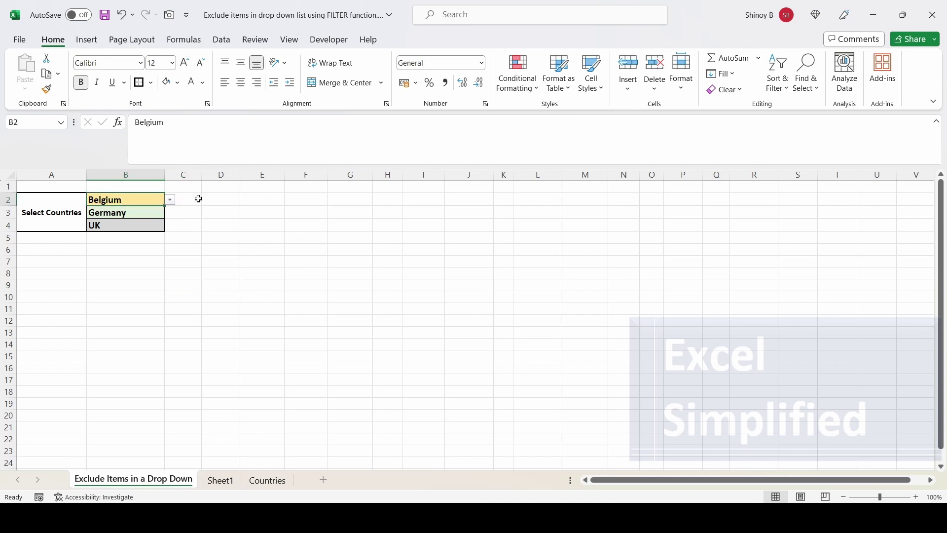
- Choose France for B2 and Belgium for B3, then check B4's remaining country options
{"action": "left_click", "coordinate": [172, 201]}
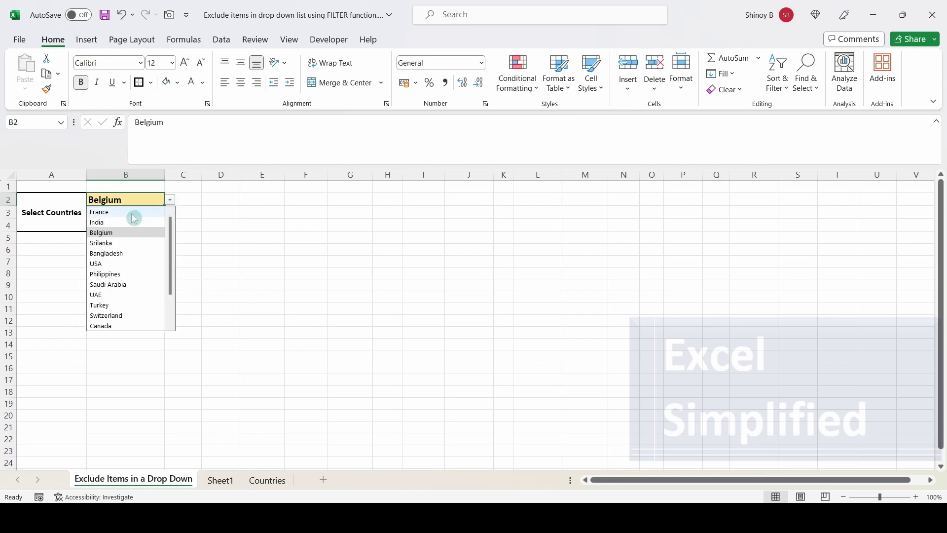
{"action": "left_click", "coordinate": [131, 213]}
{"action": "left_click", "coordinate": [133, 213]}
{"action": "left_click", "coordinate": [171, 213]}
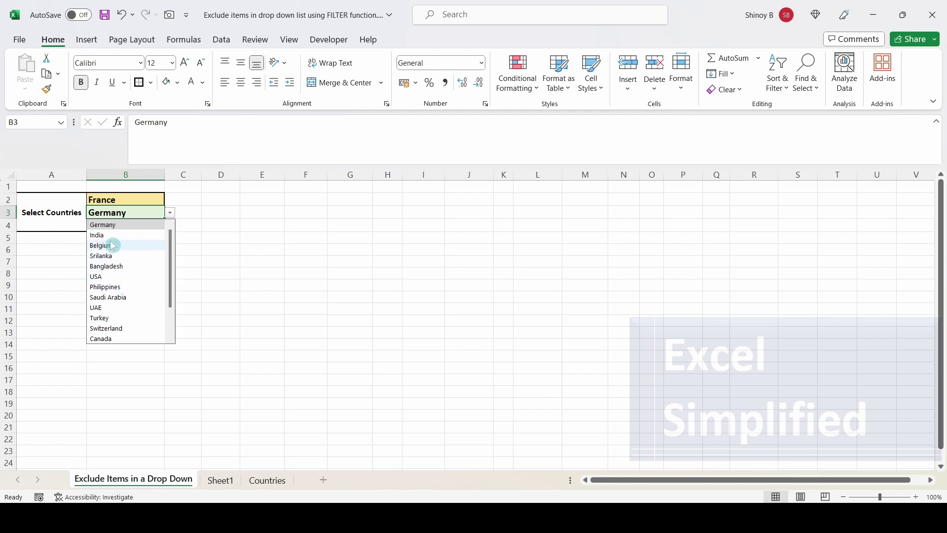
{"action": "left_click", "coordinate": [112, 245]}
{"action": "left_click", "coordinate": [142, 225]}
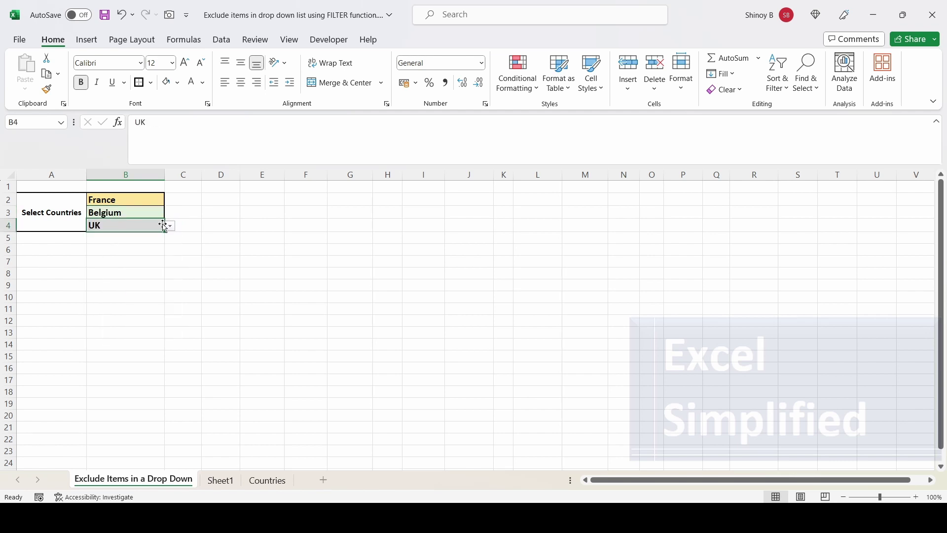
{"action": "left_click", "coordinate": [170, 226]}
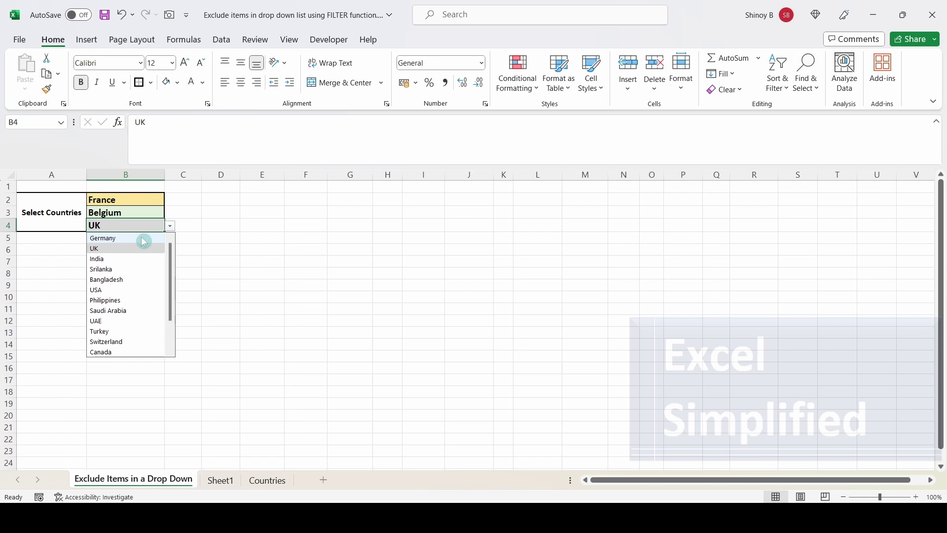